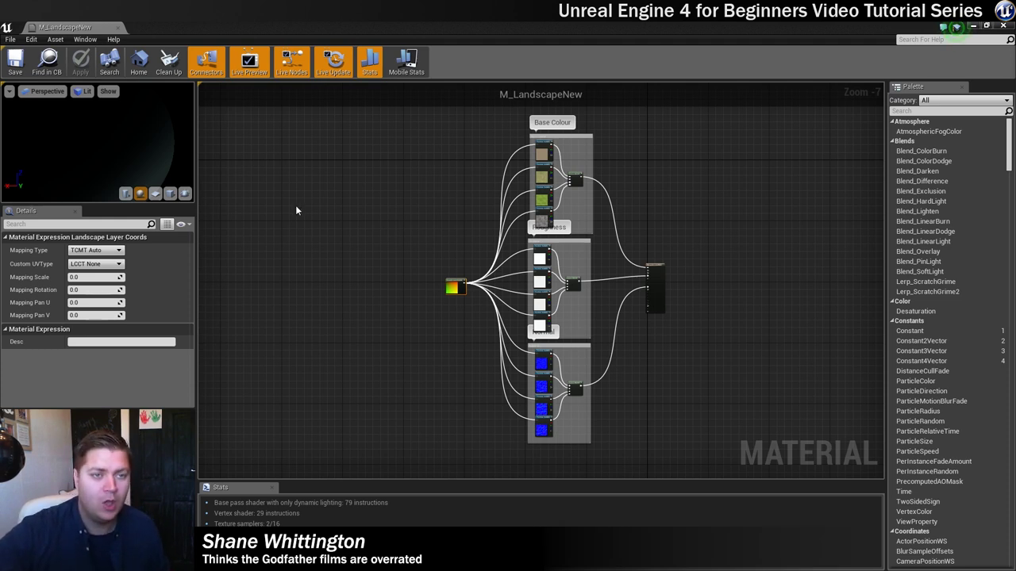
# Close the material editor and assign M_LandscapeNew as the landscape material of Landscape3
pyautogui.click(118, 28)
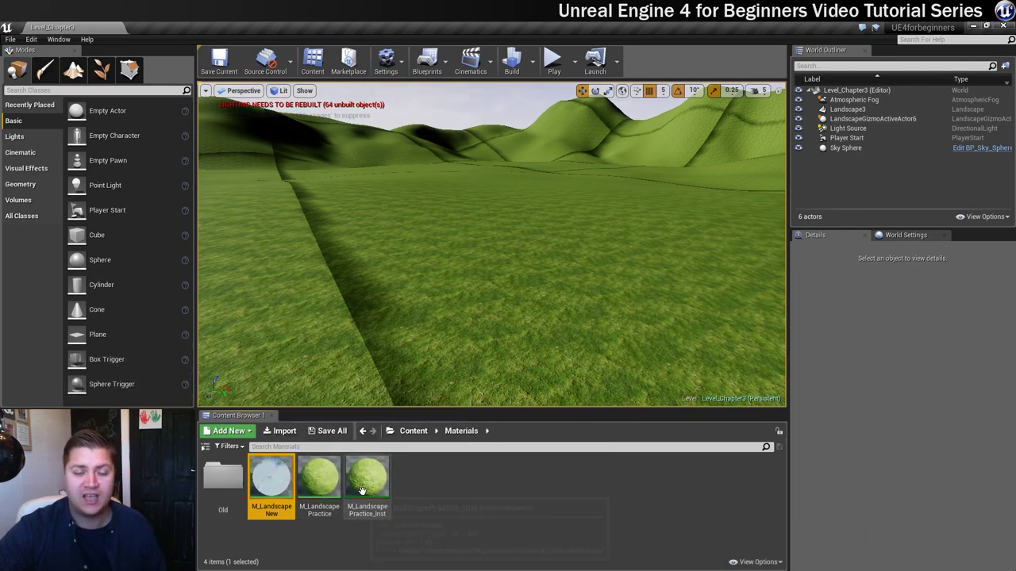
pyautogui.moveTo(361, 511)
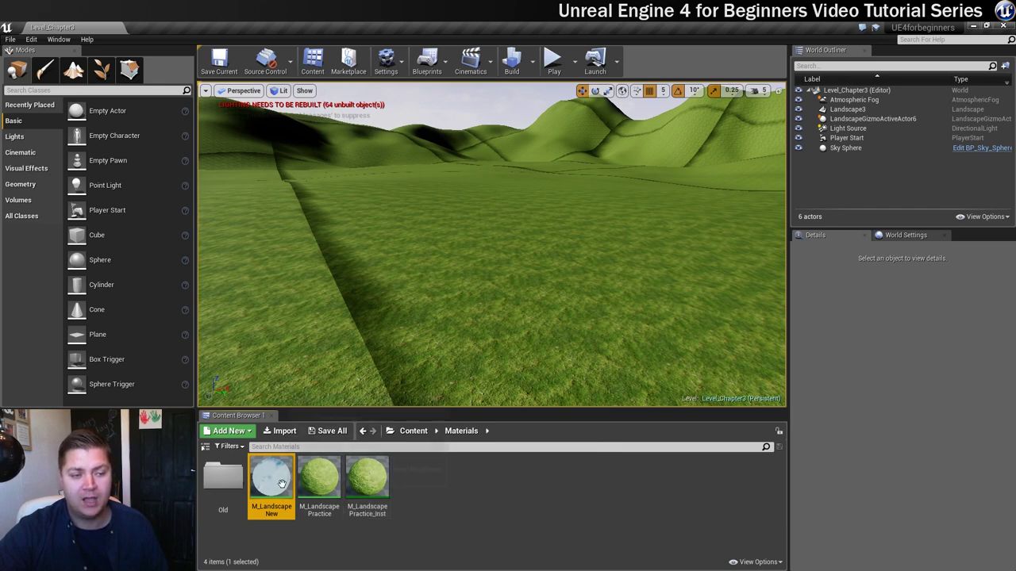
pyautogui.moveTo(286, 489)
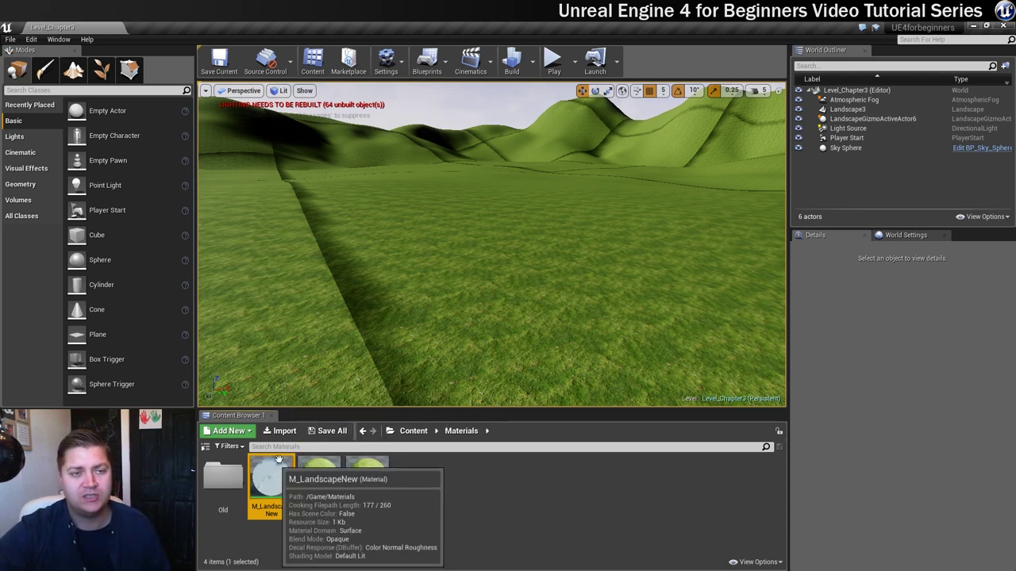
pyautogui.click(469, 172)
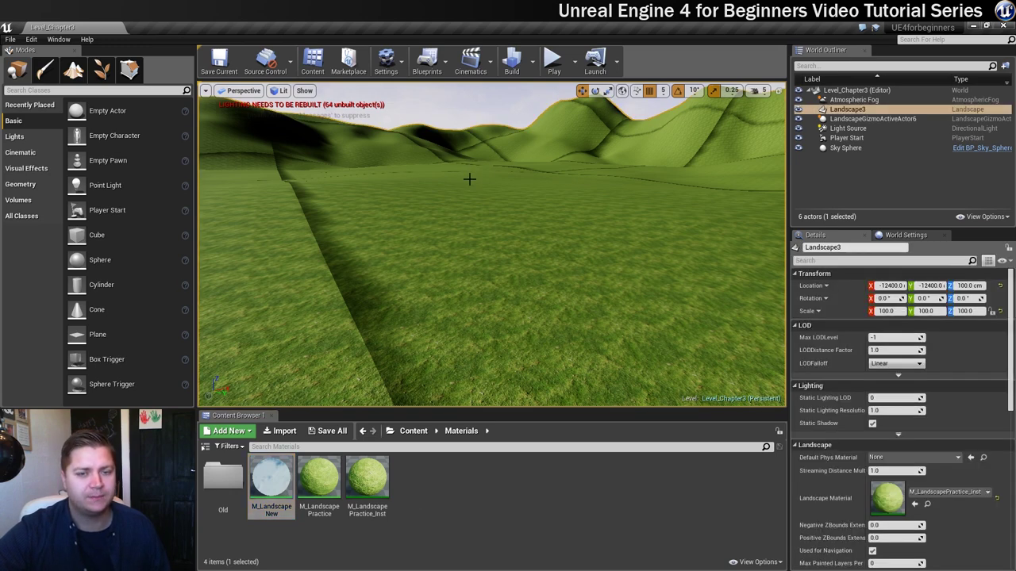
pyautogui.click(275, 482)
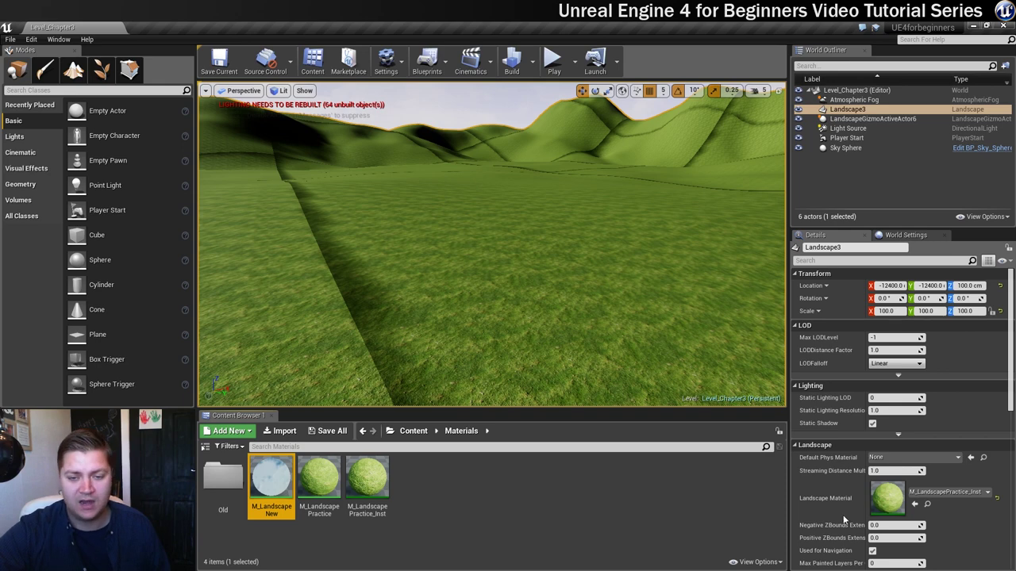
pyautogui.click(915, 506)
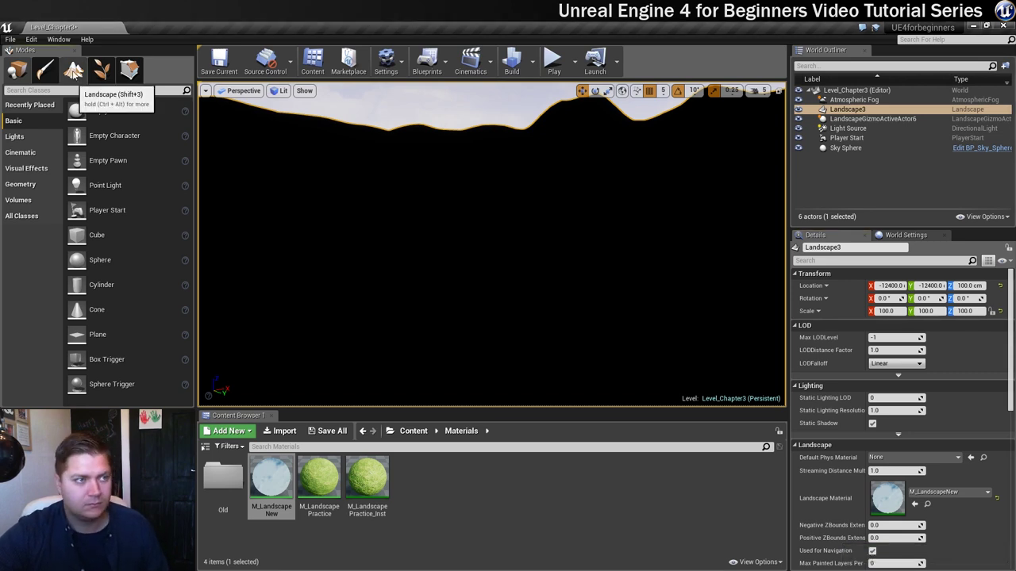
# Switch to landscape painting and create a weight-blended layer info for the Dirt layer in the Level_Chapter3_sharedassets folder
pyautogui.click(73, 71)
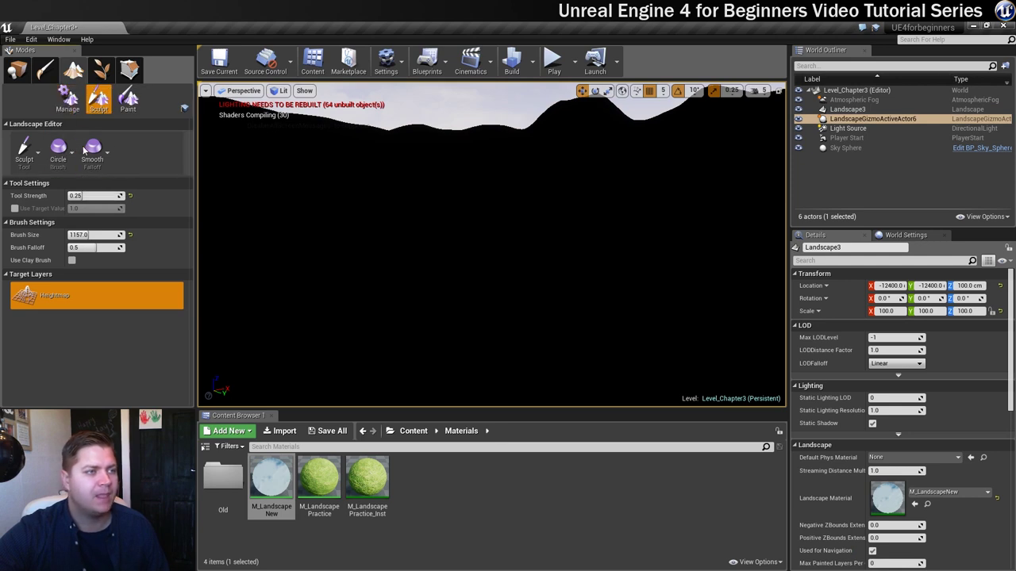
pyautogui.click(129, 99)
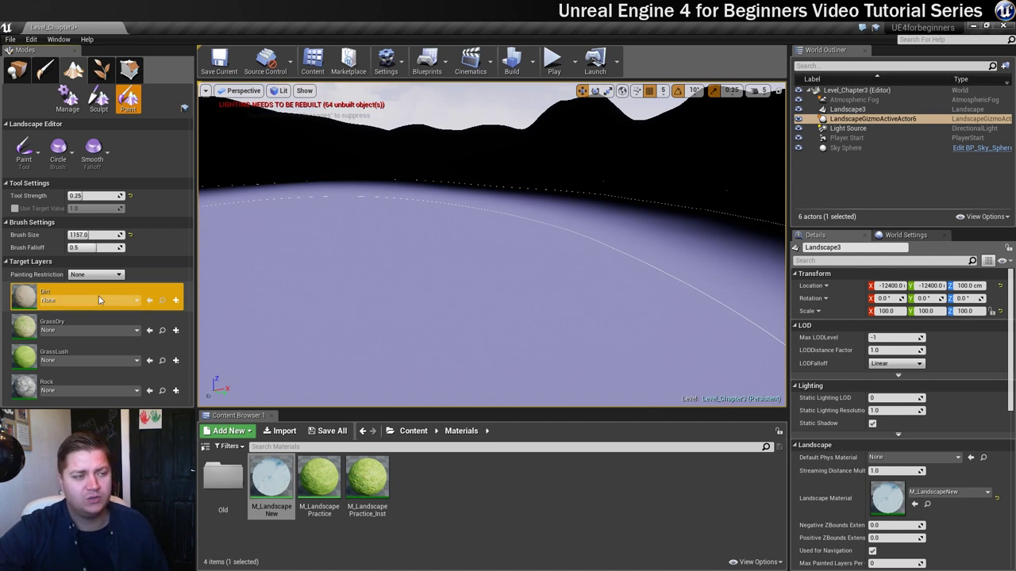
pyautogui.click(176, 301)
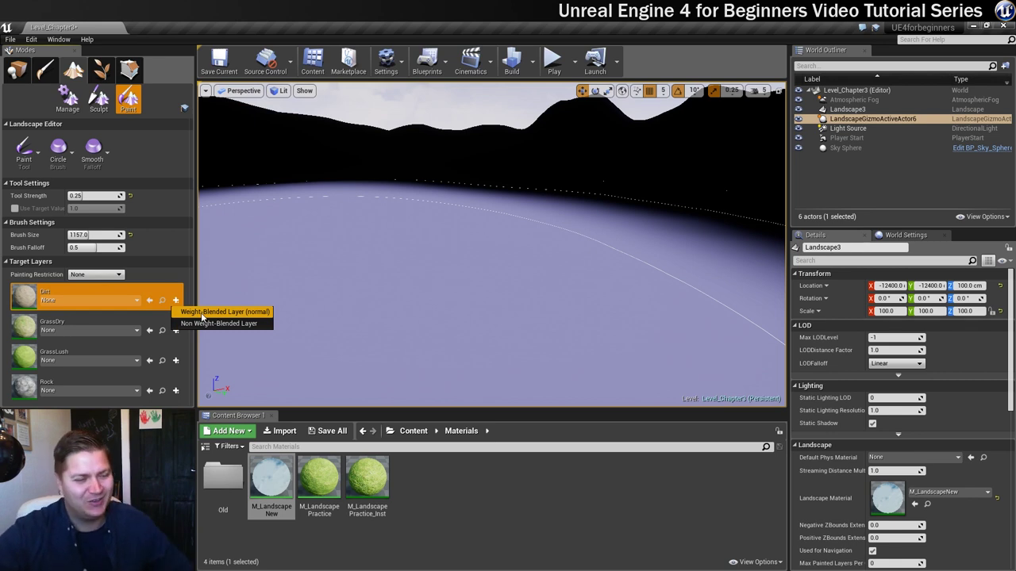
pyautogui.click(203, 312)
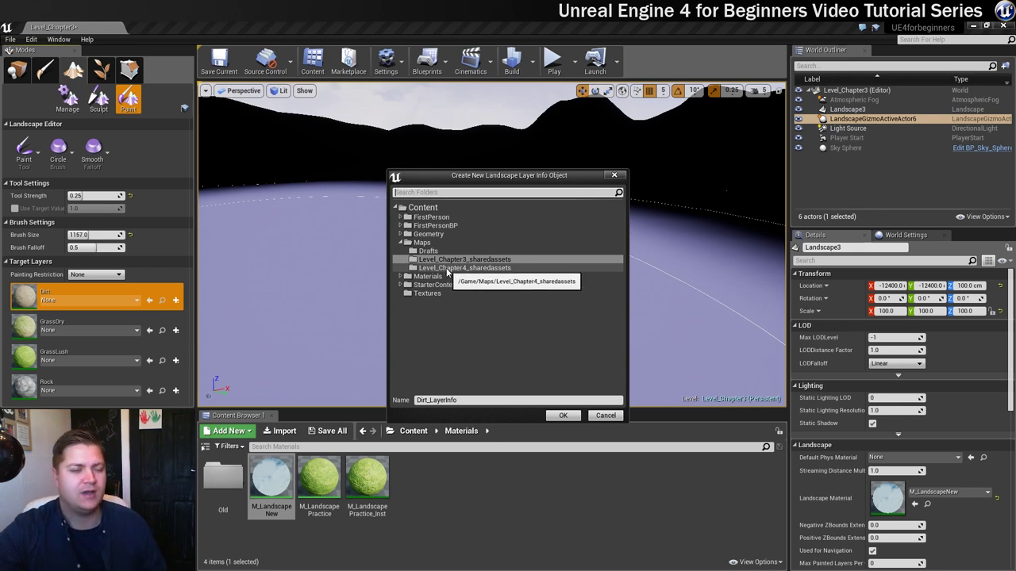
pyautogui.click(562, 416)
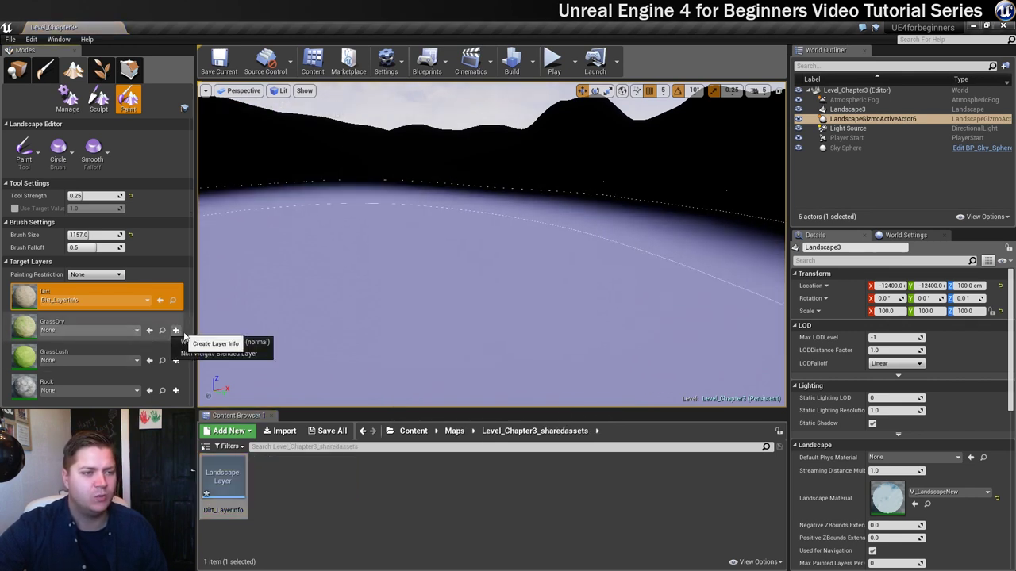
# Create weight-blended layer infos for the GrassDry, GrassLush and Rock target layers in the Level_Chapter3_sharedassets folder
pyautogui.click(175, 330)
pyautogui.click(199, 343)
pyautogui.click(562, 415)
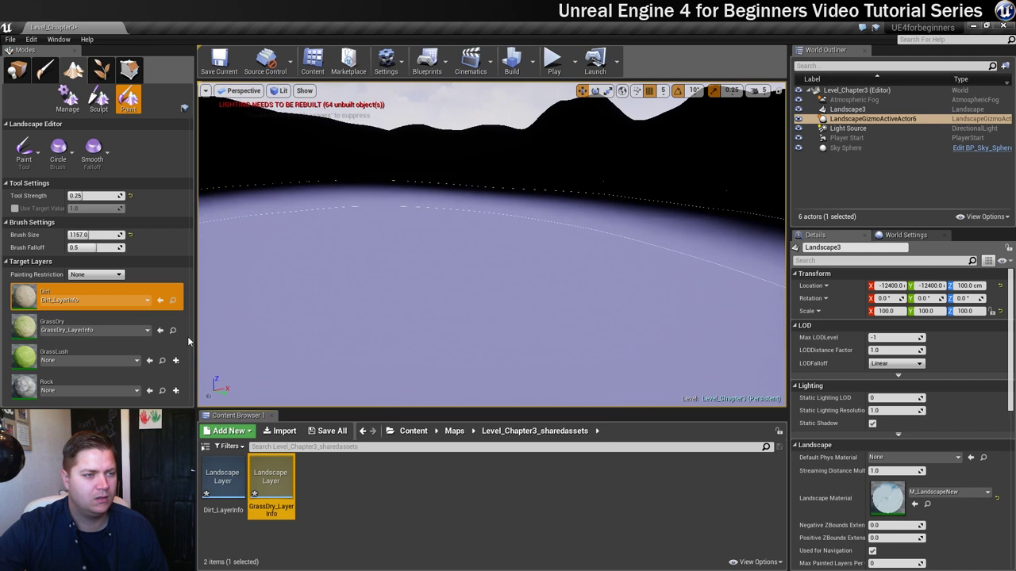
pyautogui.click(175, 360)
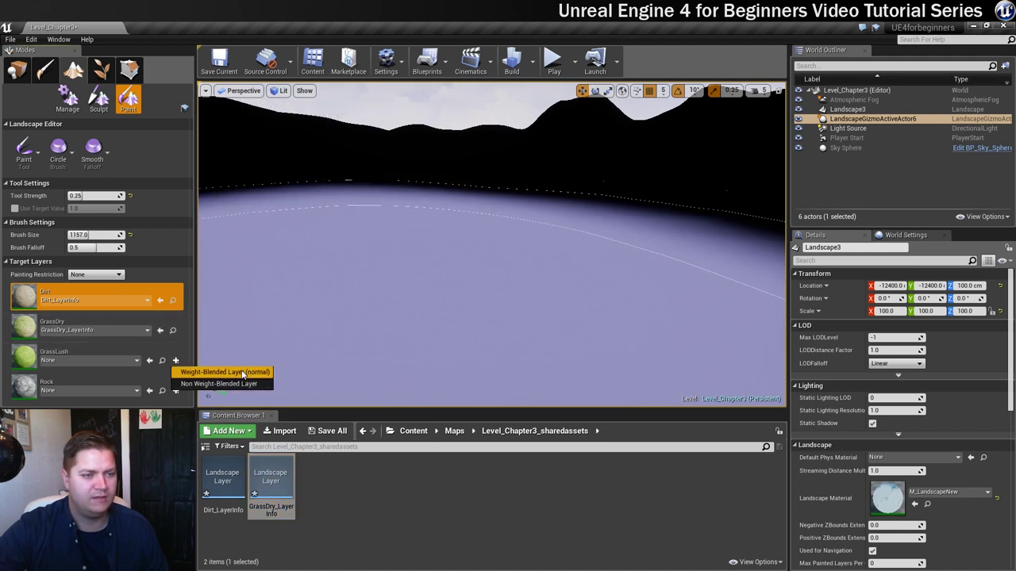
pyautogui.click(200, 371)
pyautogui.click(562, 416)
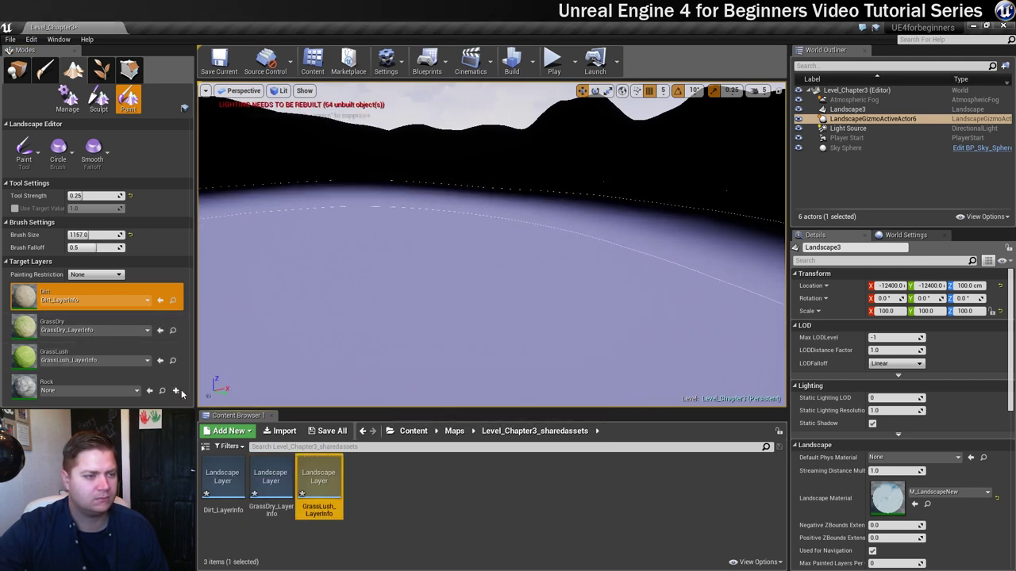
pyautogui.click(176, 390)
pyautogui.click(204, 402)
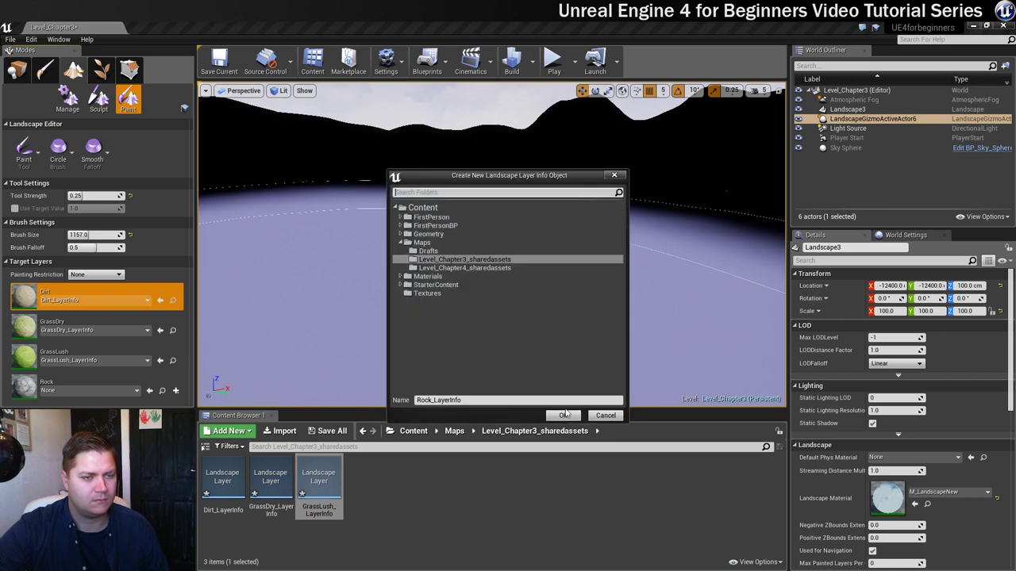
pyautogui.click(571, 417)
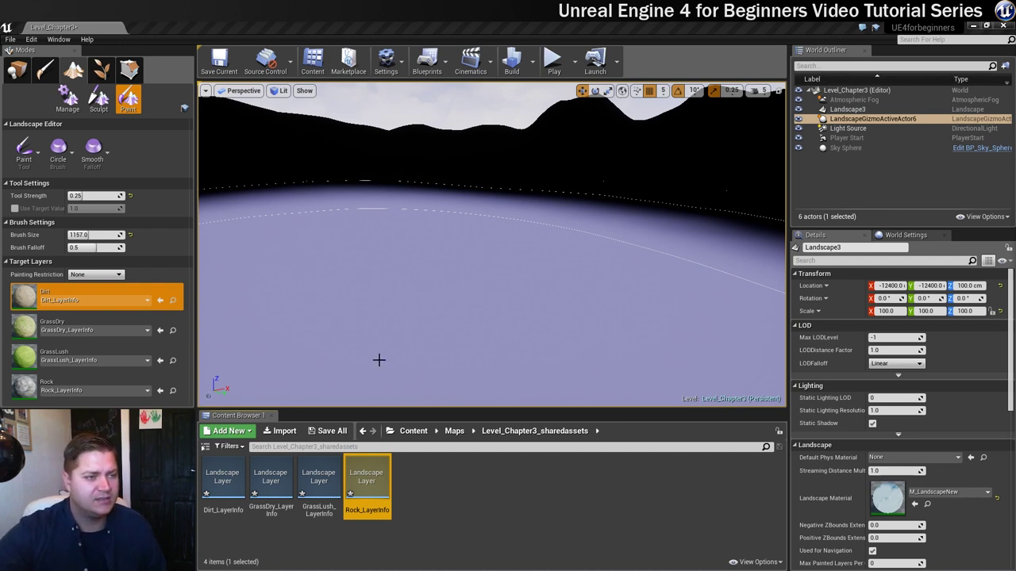
# Fill the entire landscape with the Dirt layer and look over the covered terrain
pyautogui.rightClick(72, 293)
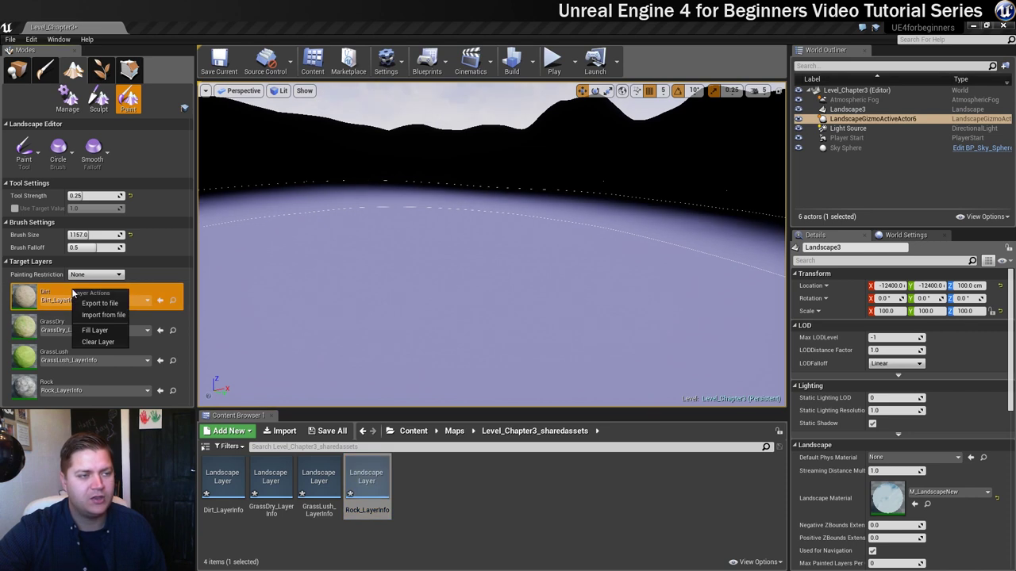
pyautogui.click(104, 331)
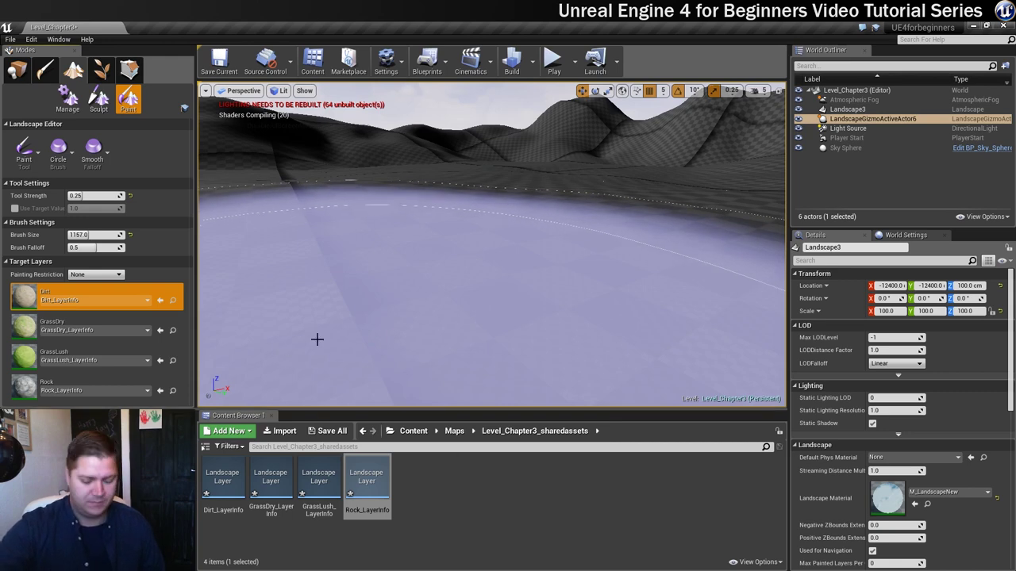
pyautogui.click(390, 327)
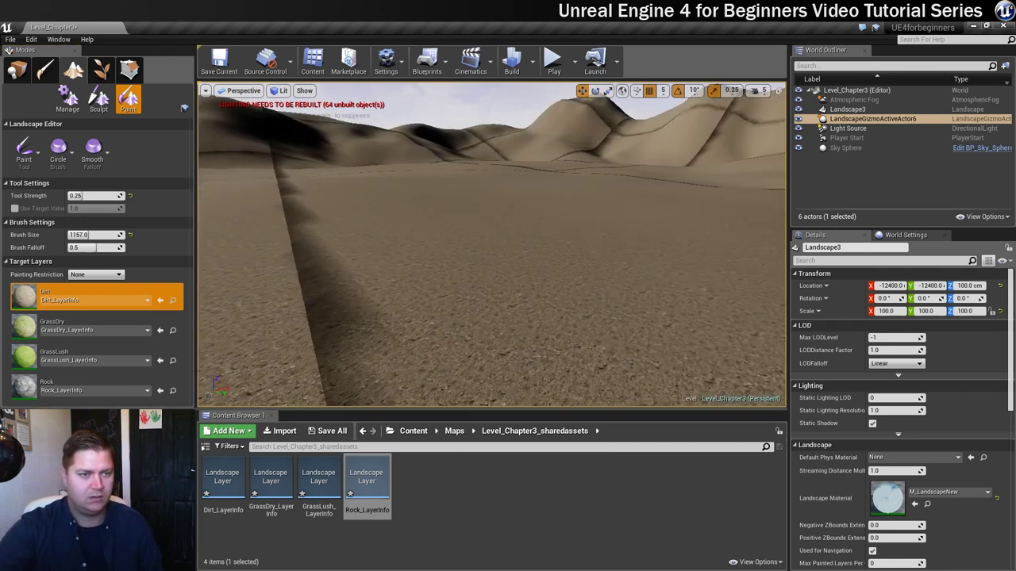
pyautogui.moveTo(389, 327); pyautogui.dragTo(373, 242, button='right')
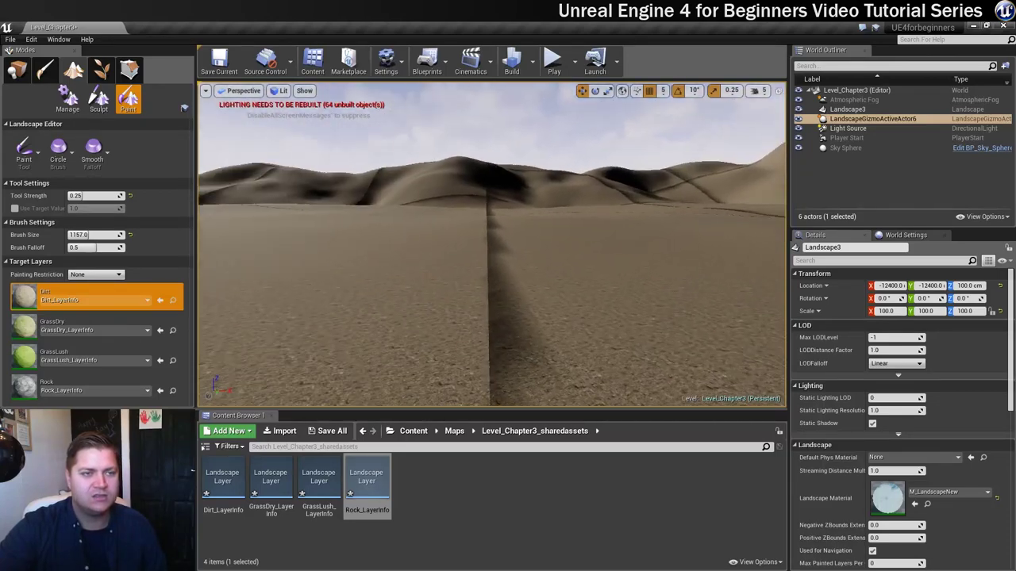
pyautogui.moveTo(419, 308); pyautogui.dragTo(379, 324, button='right')
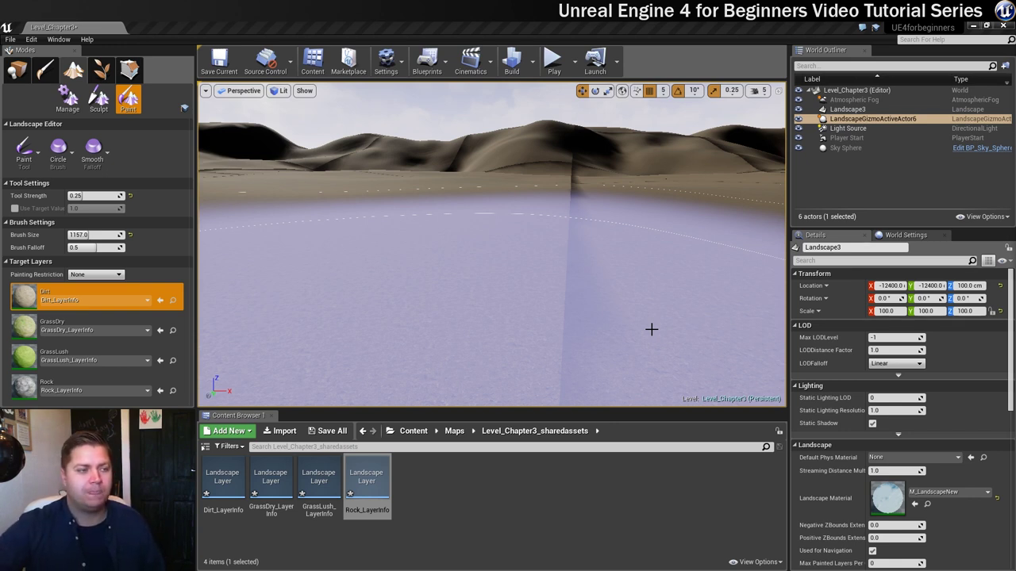
# Make GrassDry the active paint layer and set the tool strength to 0.2 and the brush size to 1024
pyautogui.click(22, 336)
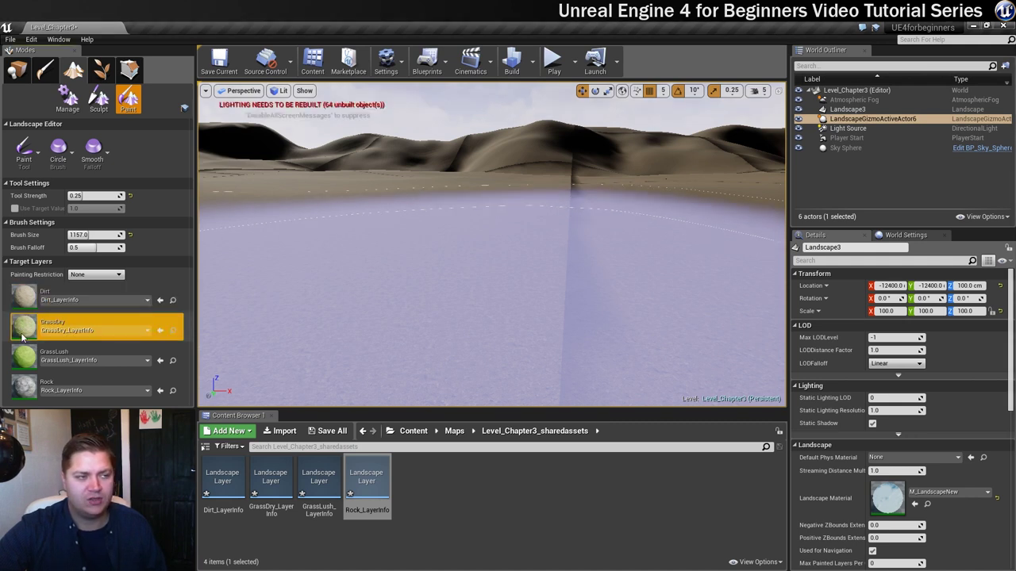
pyautogui.click(84, 196)
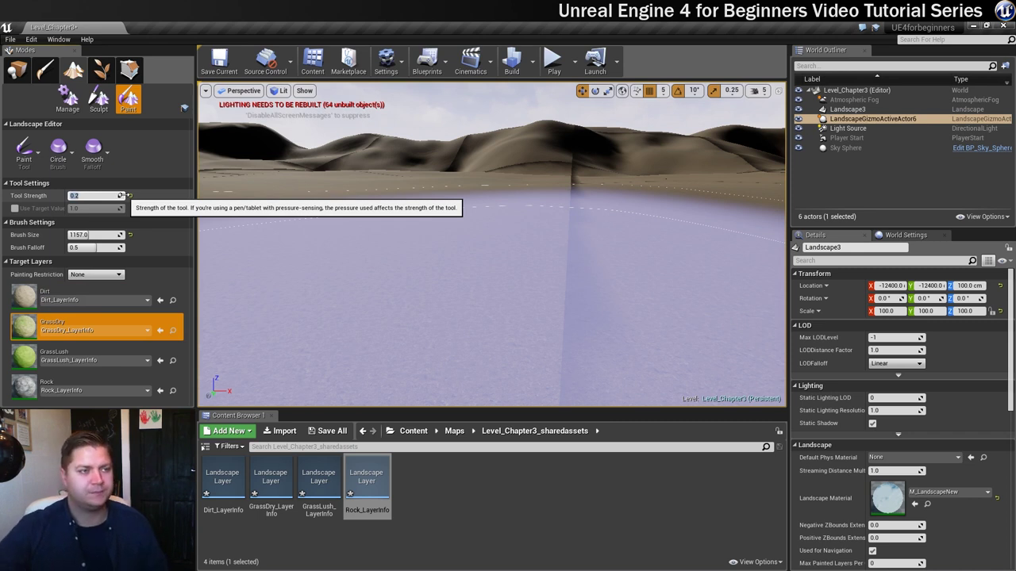
pyautogui.click(92, 234)
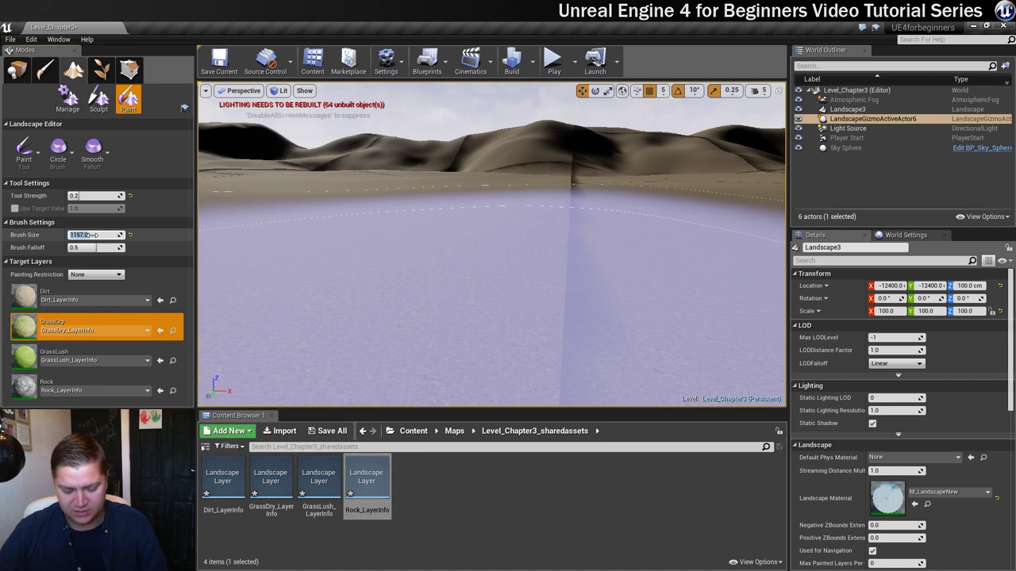
pyautogui.press('Return')
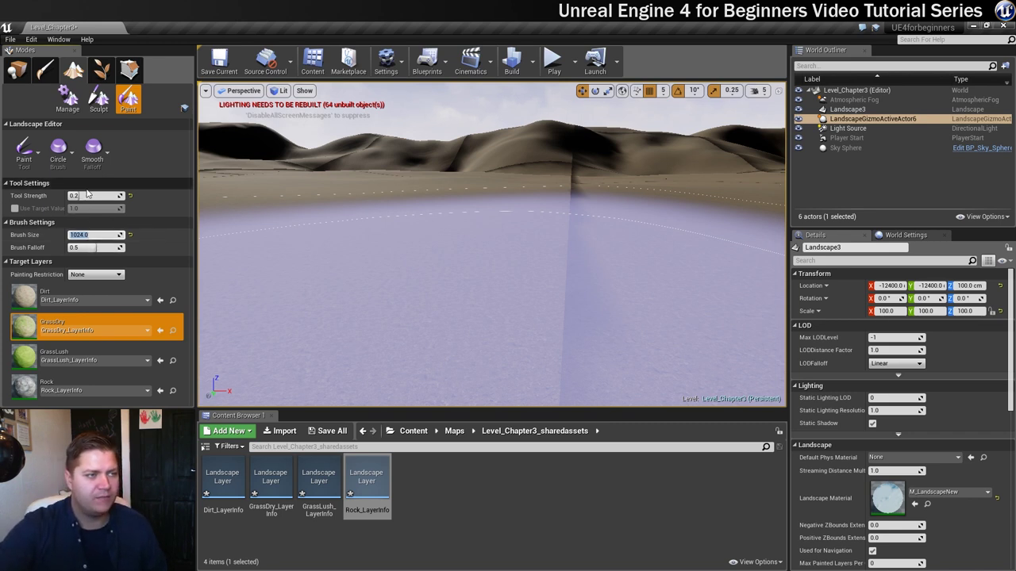
pyautogui.click(72, 154)
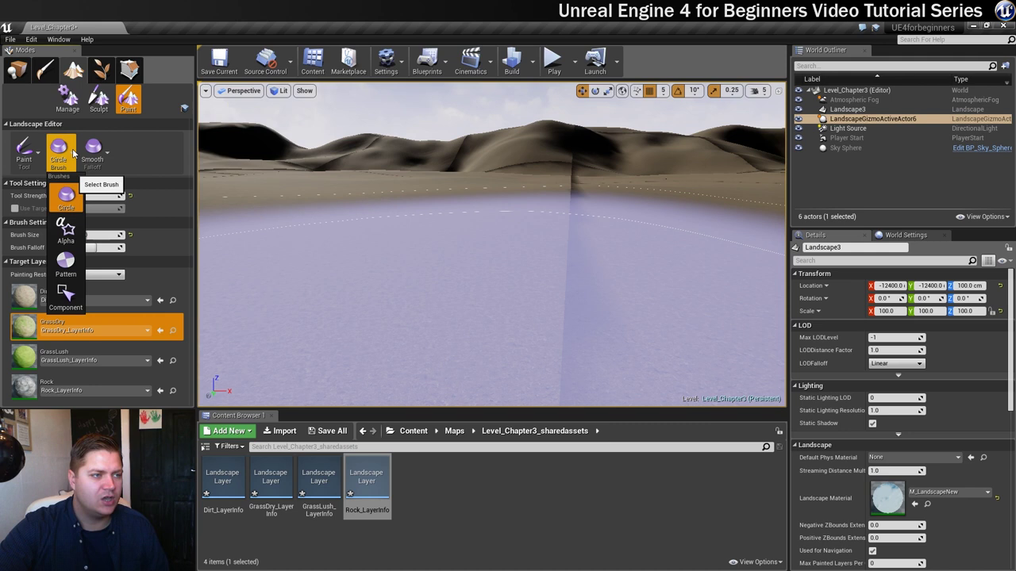
pyautogui.click(94, 153)
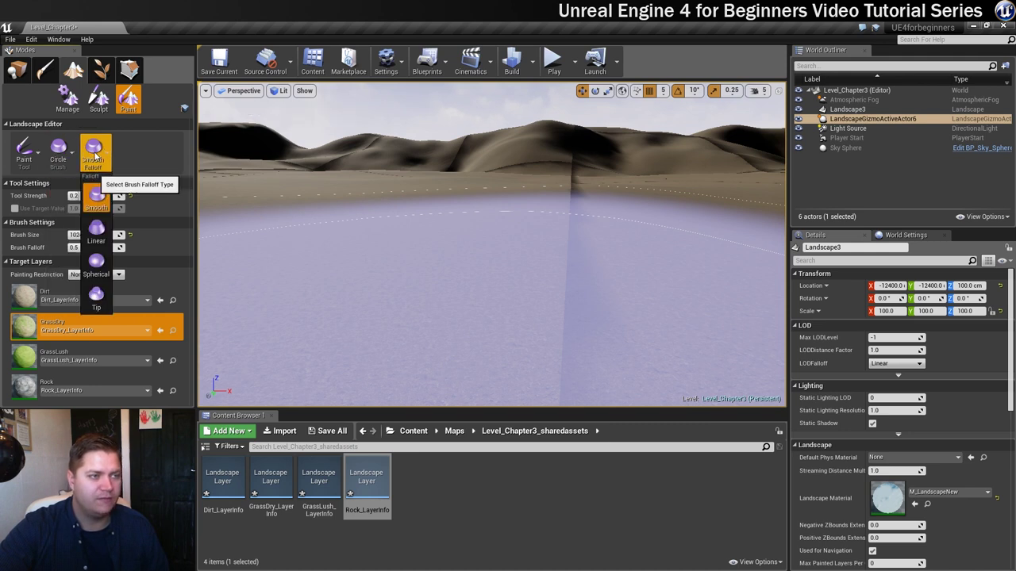
pyautogui.click(93, 153)
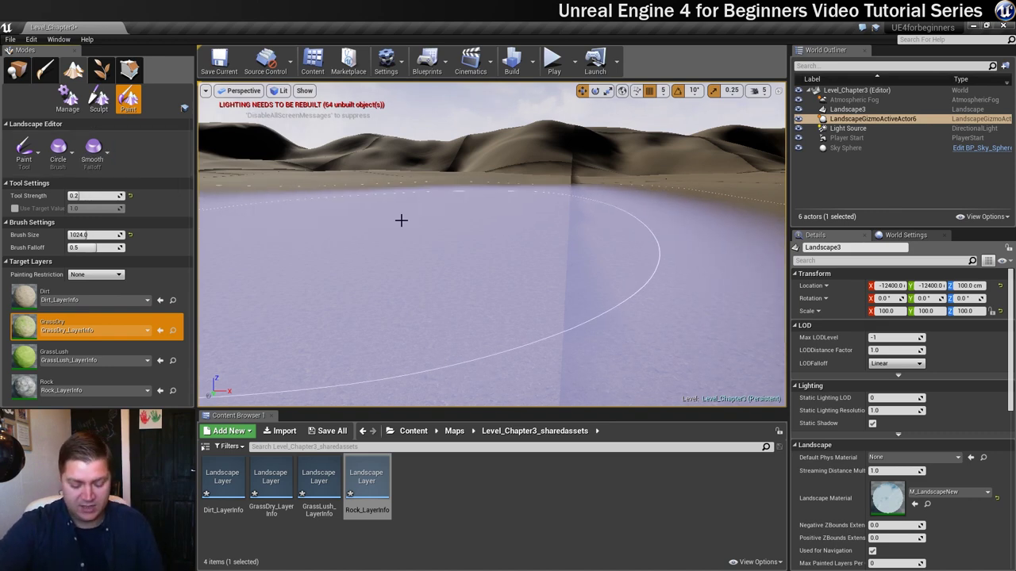
# Set the brush size to 2048 and paint GrassDry over the flat central area of the landscape, seen from above
pyautogui.moveTo(402, 220); pyautogui.dragTo(426, 192, button='right')
pyautogui.press('e')
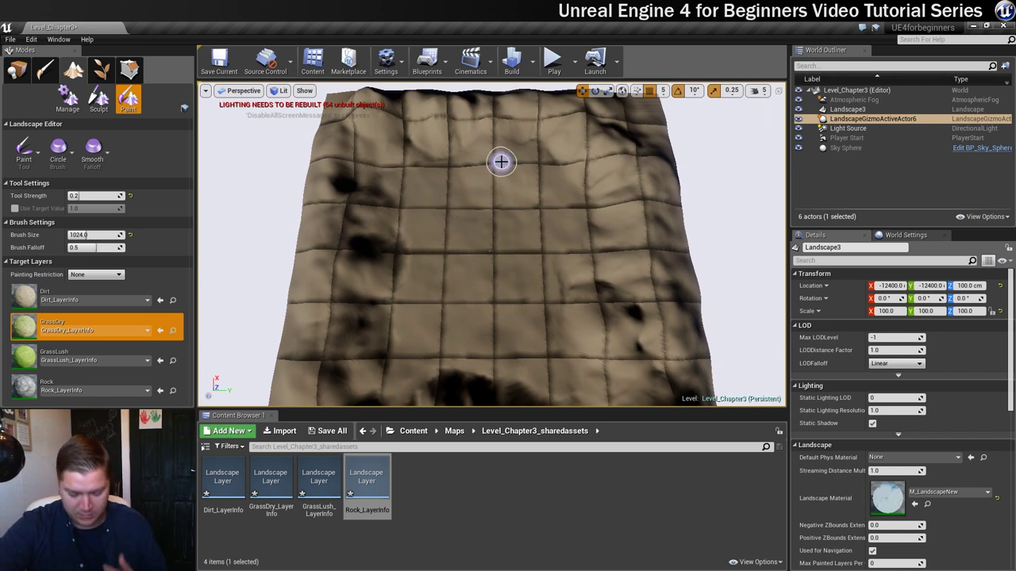
pyautogui.click(82, 235)
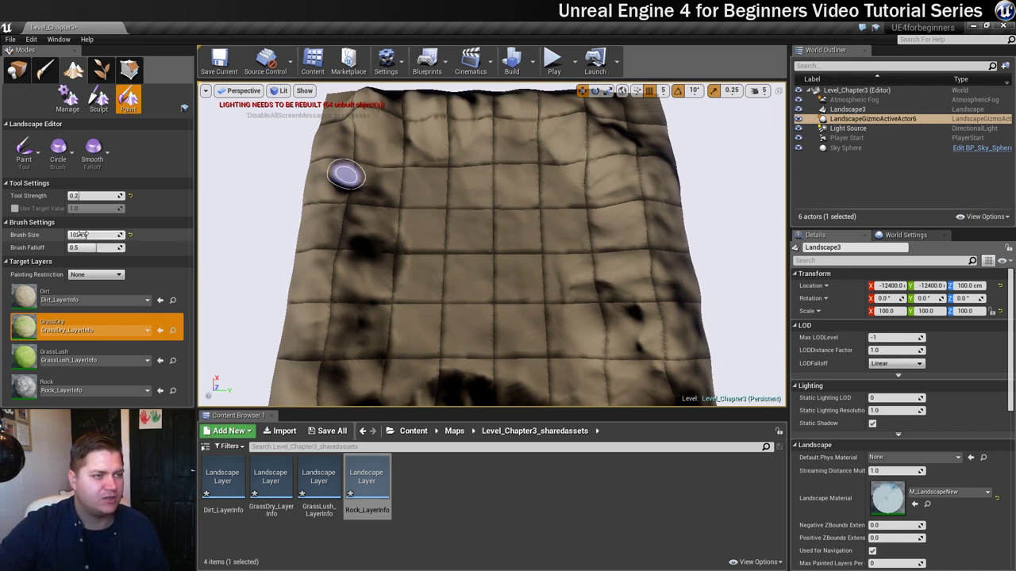
pyautogui.write('201')
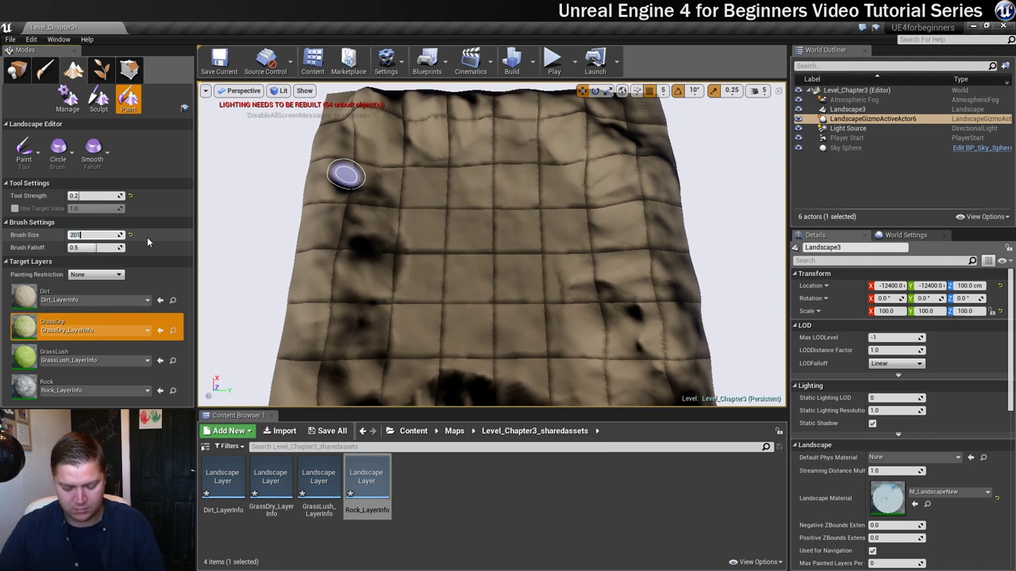
pyautogui.write('48')
pyautogui.press('Return')
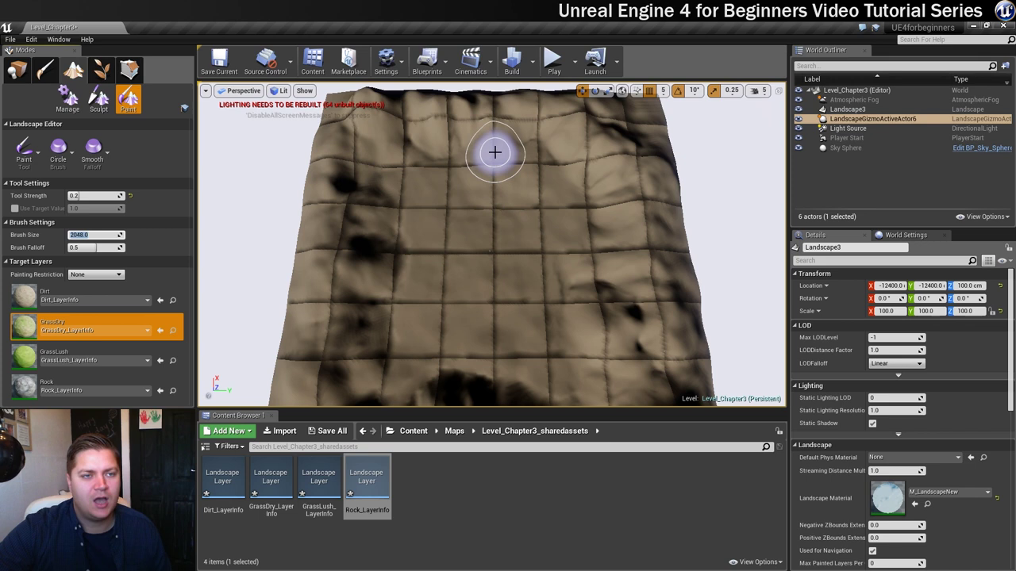
pyautogui.moveTo(535, 173)
pyautogui.mouseDown()
pyautogui.moveTo(523, 159)
pyautogui.moveTo(561, 182)
pyautogui.moveTo(576, 209)
pyautogui.moveTo(572, 288)
pyautogui.moveTo(549, 353)
pyautogui.moveTo(566, 361)
pyautogui.moveTo(520, 362)
pyautogui.moveTo(461, 341)
pyautogui.moveTo(430, 354)
pyautogui.moveTo(438, 325)
pyautogui.moveTo(392, 368)
pyautogui.moveTo(399, 306)
pyautogui.moveTo(419, 282)
pyautogui.moveTo(396, 219)
pyautogui.moveTo(413, 213)
pyautogui.moveTo(399, 199)
pyautogui.moveTo(410, 173)
pyautogui.moveTo(438, 184)
pyautogui.moveTo(482, 172)
pyautogui.moveTo(499, 151)
pyautogui.moveTo(542, 196)
pyautogui.moveTo(449, 216)
pyautogui.moveTo(468, 270)
pyautogui.moveTo(438, 306)
pyautogui.moveTo(509, 348)
pyautogui.moveTo(547, 298)
pyautogui.moveTo(559, 258)
pyautogui.moveTo(544, 218)
pyautogui.moveTo(481, 177)
pyautogui.moveTo(489, 212)
pyautogui.moveTo(515, 222)
pyautogui.moveTo(526, 296)
pyautogui.moveTo(488, 290)
pyautogui.moveTo(389, 336)
pyautogui.moveTo(396, 358)
pyautogui.moveTo(406, 252)
pyautogui.moveTo(446, 209)
pyautogui.moveTo(490, 244)
pyautogui.moveTo(469, 203)
pyautogui.moveTo(524, 265)
pyautogui.moveTo(537, 223)
pyautogui.moveTo(526, 155)
pyautogui.moveTo(566, 198)
pyautogui.moveTo(512, 163)
pyautogui.moveTo(421, 151)
pyautogui.moveTo(392, 195)
pyautogui.moveTo(424, 247)
pyautogui.moveTo(486, 278)
pyautogui.moveTo(492, 317)
pyautogui.moveTo(485, 247)
pyautogui.moveTo(521, 215)
pyautogui.moveTo(517, 196)
pyautogui.moveTo(502, 195)
pyautogui.mouseUp()
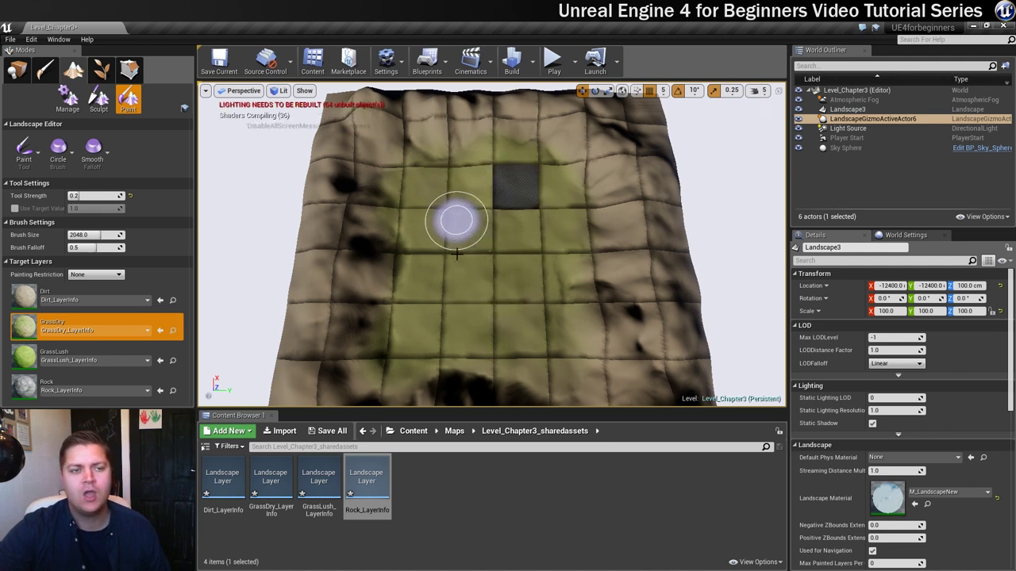
pyautogui.moveTo(460, 253)
pyautogui.mouseDown()
pyautogui.moveTo(459, 275)
pyautogui.moveTo(456, 236)
pyautogui.moveTo(465, 261)
pyautogui.moveTo(505, 276)
pyautogui.moveTo(523, 230)
pyautogui.moveTo(499, 186)
pyautogui.mouseUp()
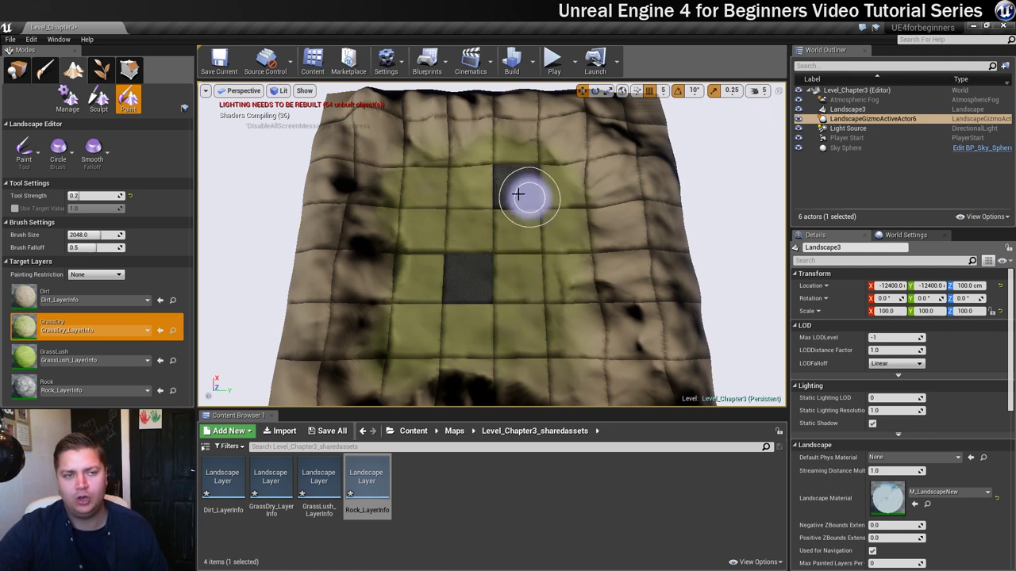
pyautogui.moveTo(480, 298); pyautogui.dragTo(501, 296)
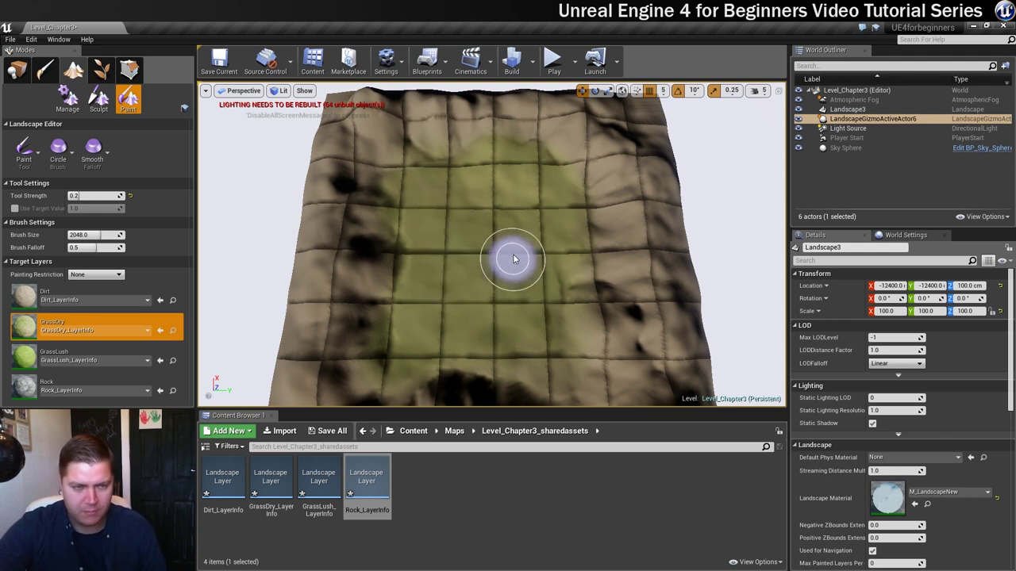
# Reduce the brush size to 765 and paint GrassDry up the lower slopes and gullies beside the dark, steep mountains
pyautogui.moveTo(514, 259)
pyautogui.mouseDown(button='right')
pyautogui.moveTo(500, 242)
pyautogui.moveTo(460, 253)
pyautogui.mouseUp(button='right')
pyautogui.press('w')
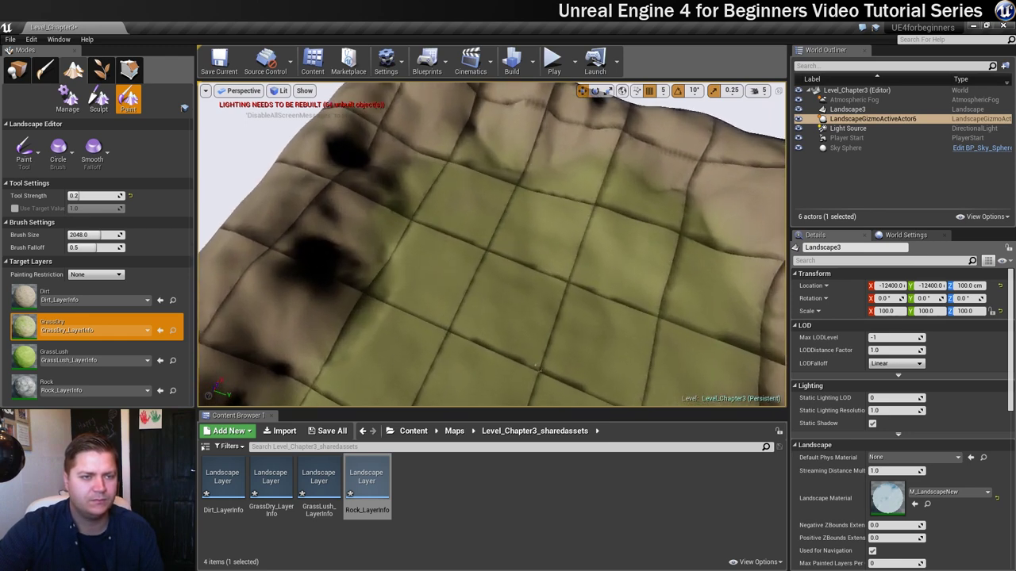
pyautogui.moveTo(436, 285)
pyautogui.mouseDown(button='right')
pyautogui.moveTo(420, 279)
pyautogui.moveTo(520, 246)
pyautogui.moveTo(535, 267)
pyautogui.mouseUp(button='right')
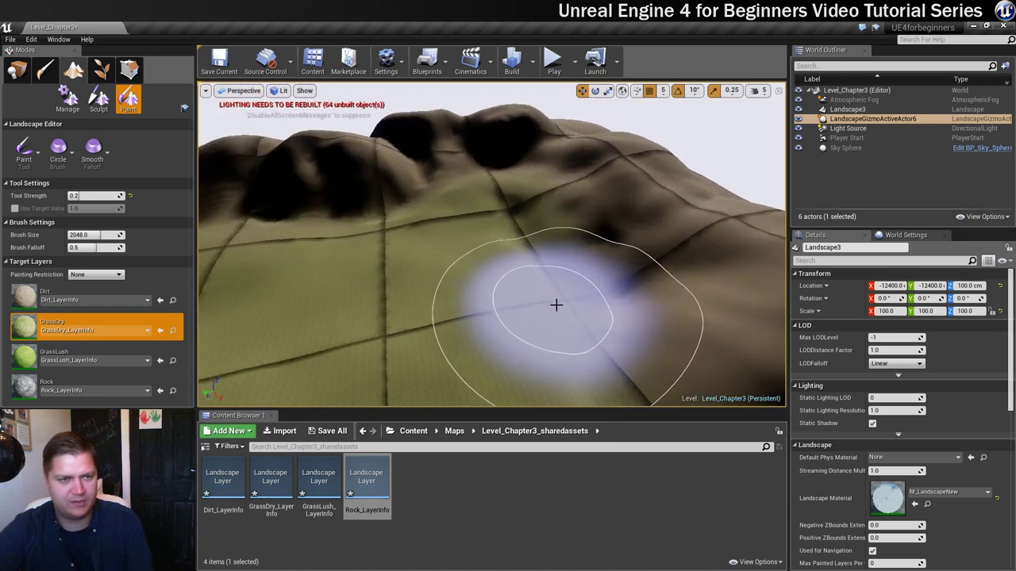
pyautogui.press('[')
pyautogui.press('[')
pyautogui.press('[')
pyautogui.press('[')
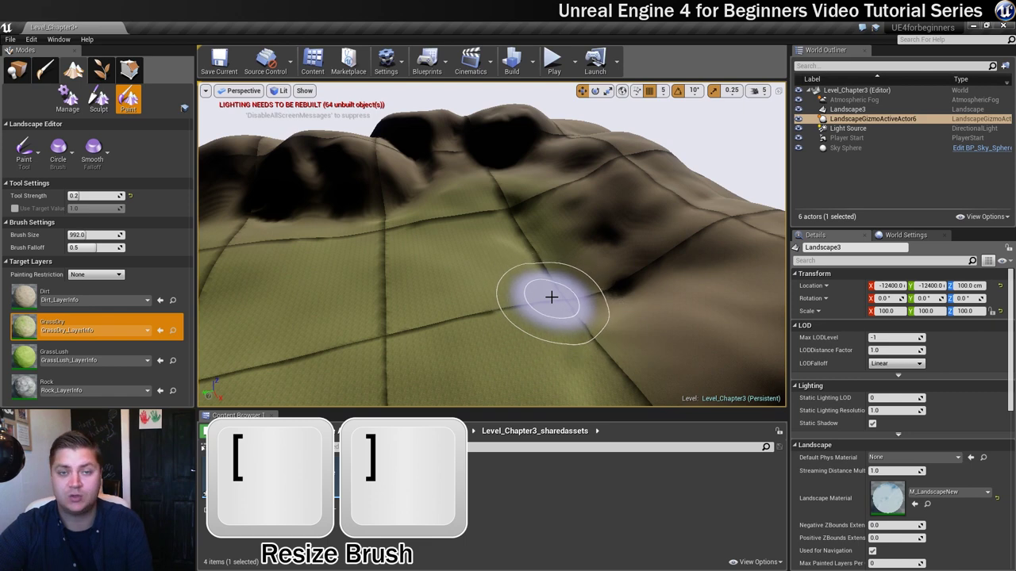
pyautogui.press('[')
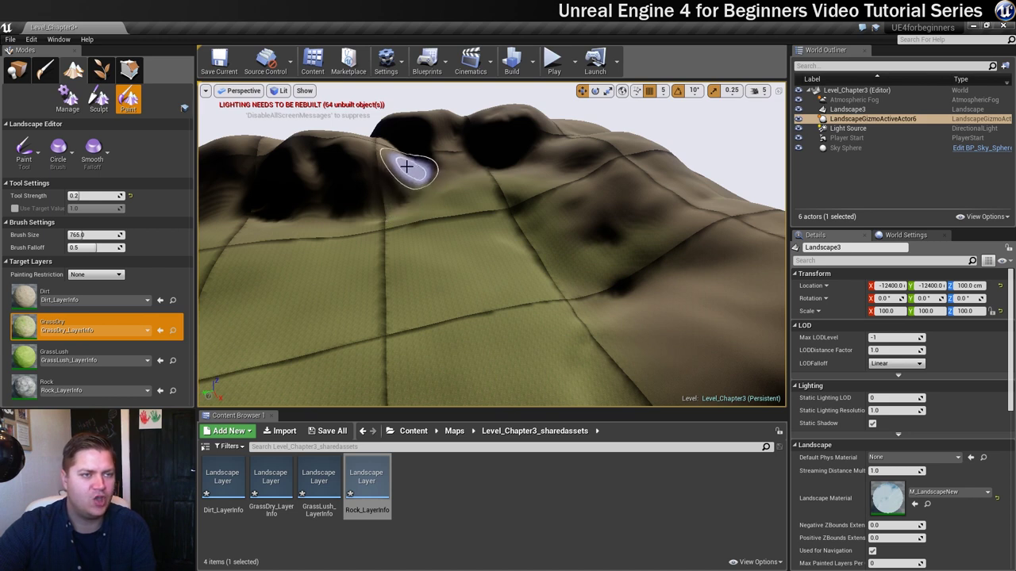
pyautogui.moveTo(406, 166)
pyautogui.mouseDown()
pyautogui.moveTo(418, 187)
pyautogui.moveTo(402, 165)
pyautogui.mouseUp()
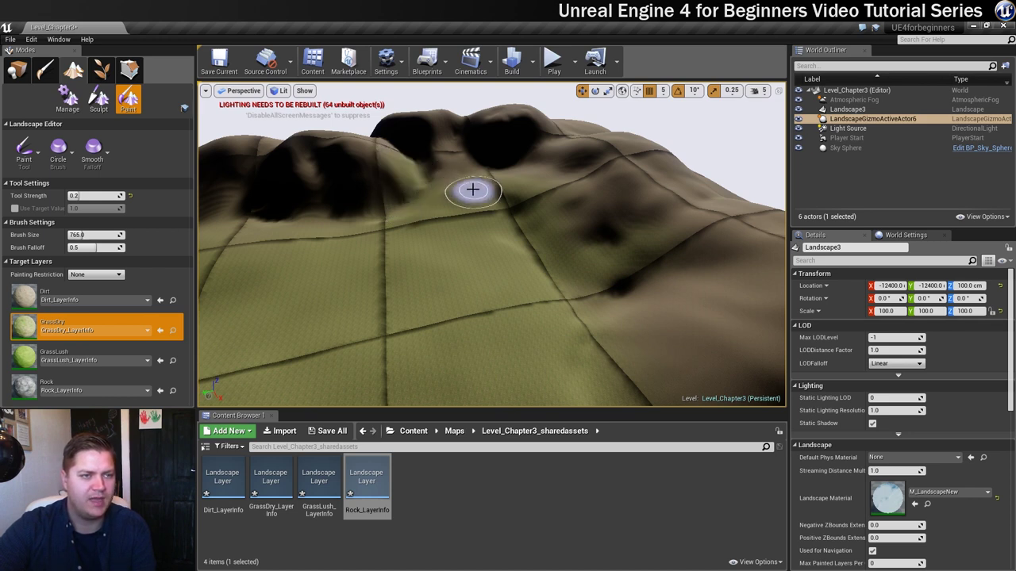
pyautogui.moveTo(473, 190)
pyautogui.mouseDown()
pyautogui.moveTo(450, 140)
pyautogui.moveTo(458, 172)
pyautogui.moveTo(544, 164)
pyautogui.moveTo(582, 182)
pyautogui.moveTo(520, 170)
pyautogui.mouseUp()
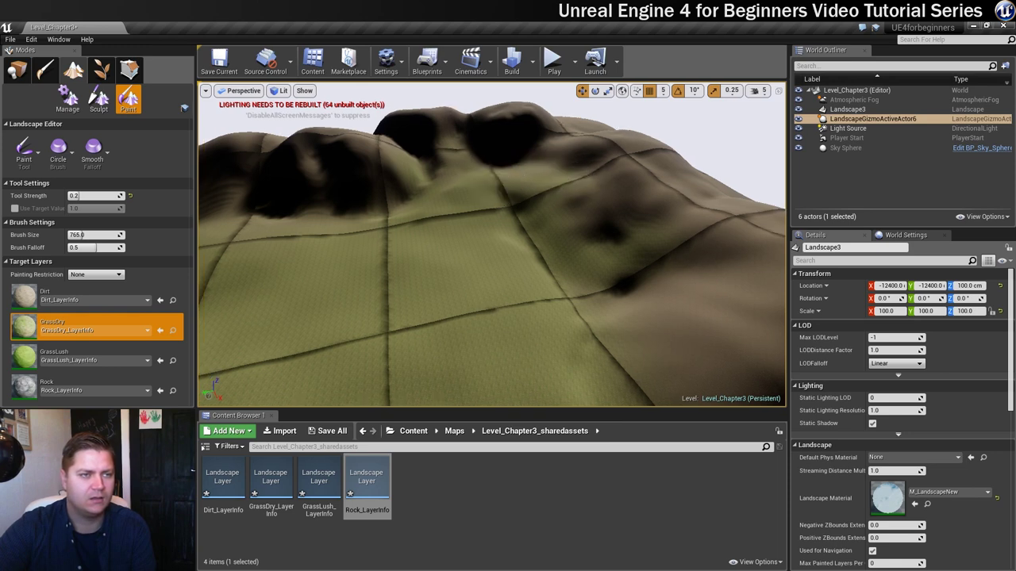
pyautogui.moveTo(468, 190)
pyautogui.mouseDown(button='right')
pyautogui.moveTo(462, 200)
pyautogui.moveTo(445, 176)
pyautogui.moveTo(397, 176)
pyautogui.mouseUp(button='right')
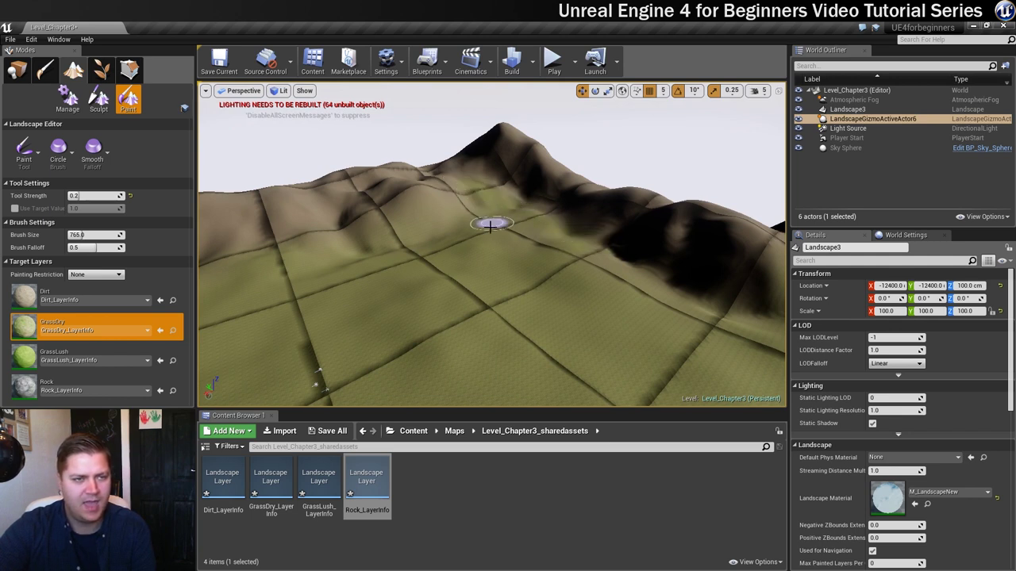
# Extend the GrassDry paint onto the foothills around the remaining sides of the valley, blending it into the dirt
pyautogui.moveTo(502, 225); pyautogui.dragTo(502, 224, button='right')
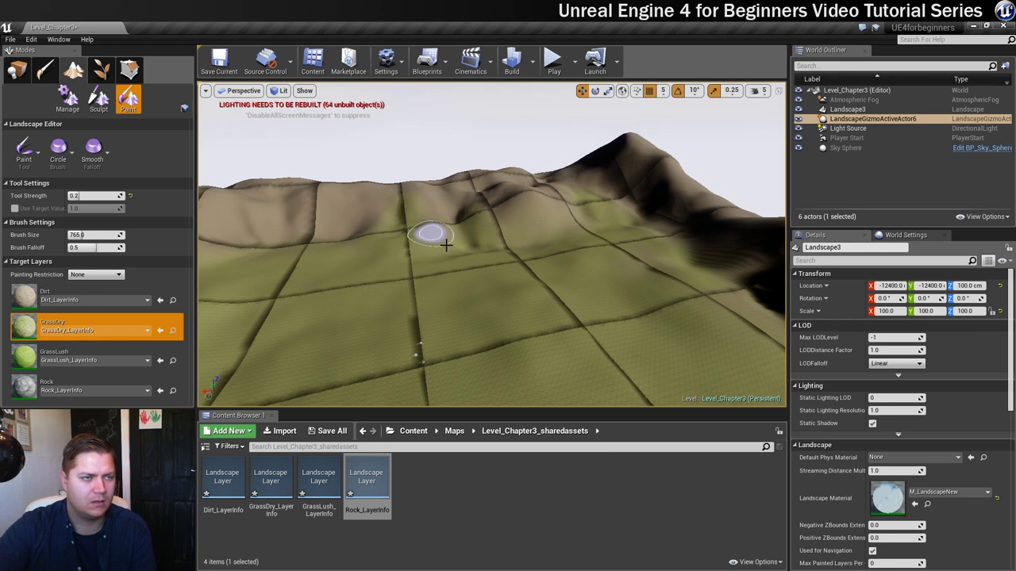
pyautogui.moveTo(446, 245); pyautogui.dragTo(453, 243, button='right')
pyautogui.moveTo(527, 258); pyautogui.dragTo(545, 266, button='right')
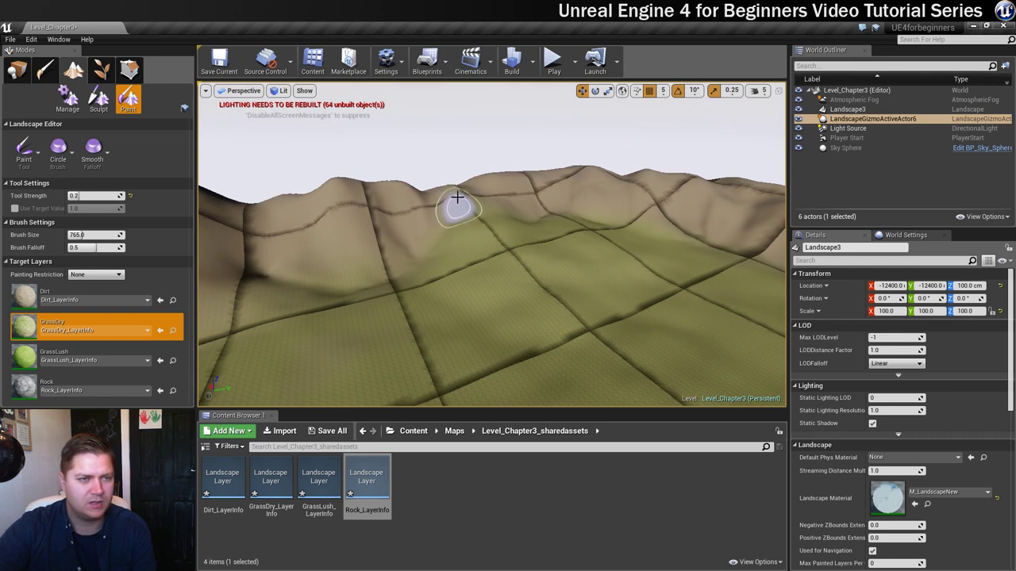
pyautogui.moveTo(453, 226); pyautogui.dragTo(607, 257, button='right')
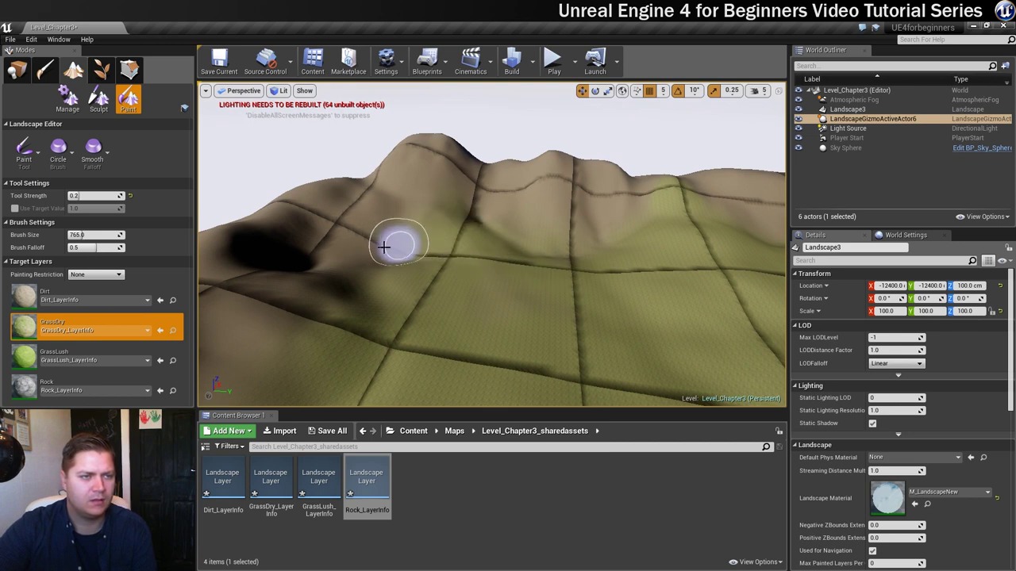
pyautogui.moveTo(487, 283); pyautogui.dragTo(487, 277, button='right')
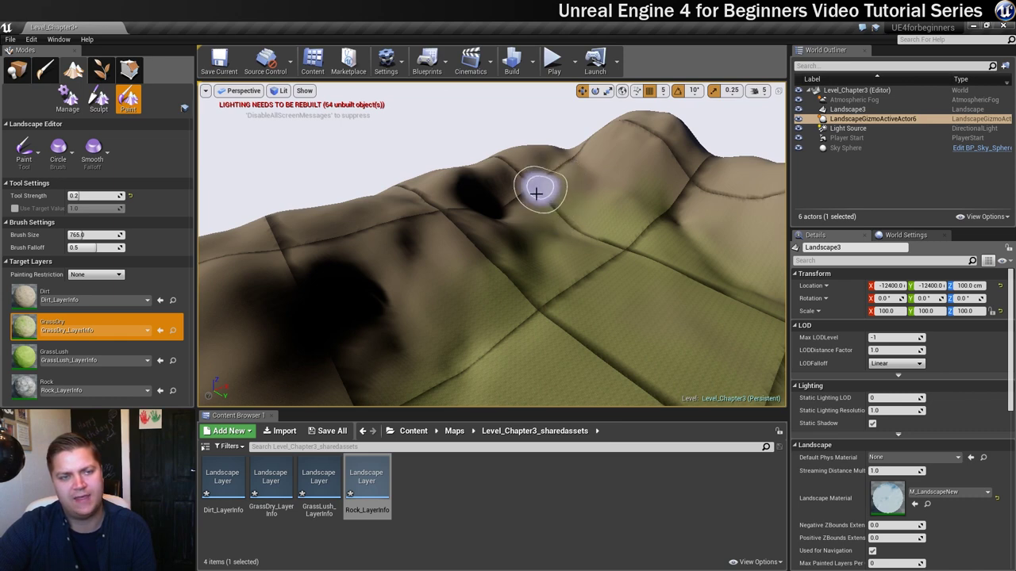
pyautogui.moveTo(516, 266); pyautogui.dragTo(482, 298, button='right')
pyautogui.moveTo(625, 333)
pyautogui.mouseDown(button='right')
pyautogui.moveTo(652, 333)
pyautogui.moveTo(773, 385)
pyautogui.moveTo(626, 333)
pyautogui.mouseUp(button='right')
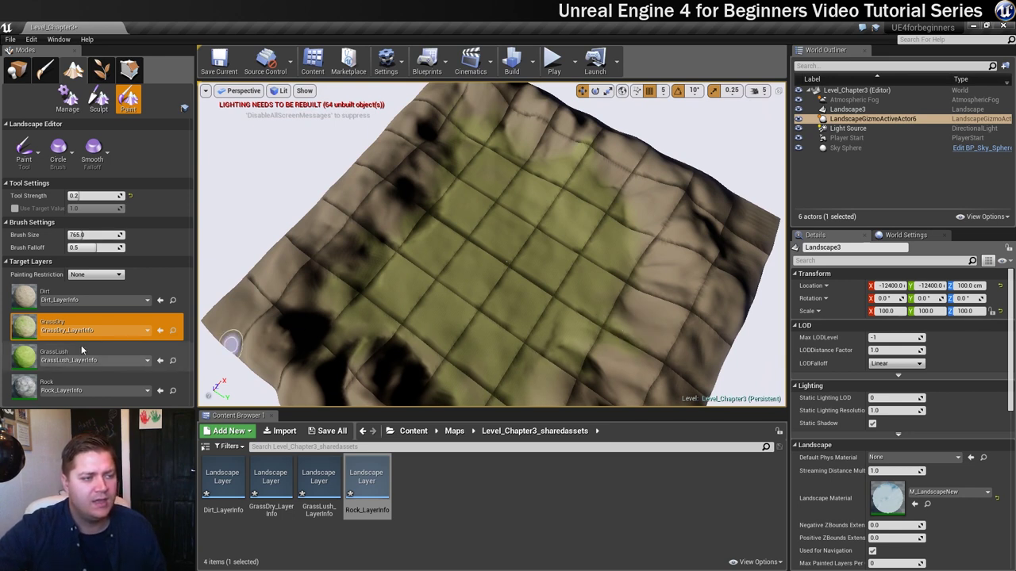
# Make GrassLush the active paint layer, set the brush size to about 2410 and paint it over the central grass area
pyautogui.click(28, 358)
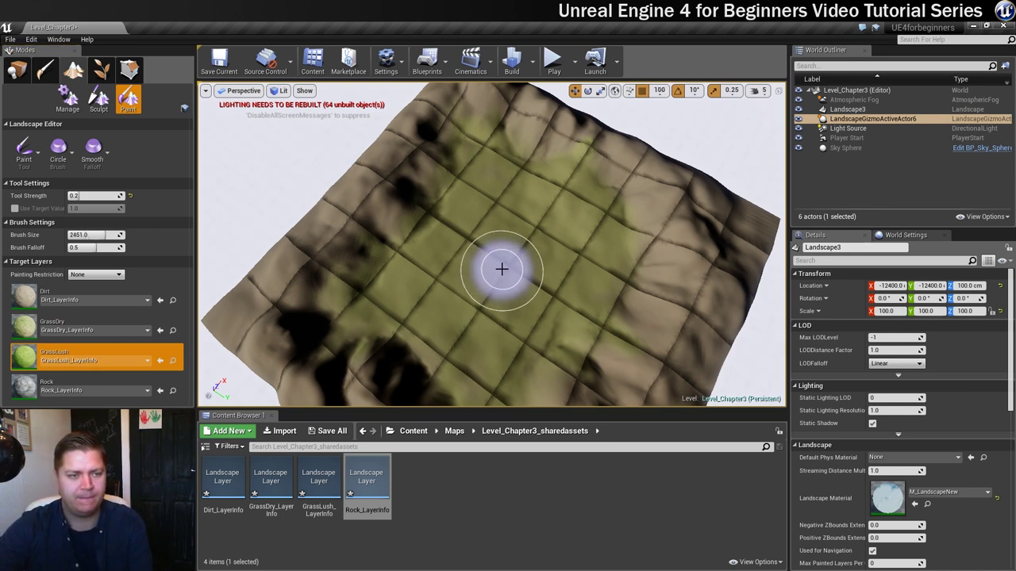
pyautogui.press(']')
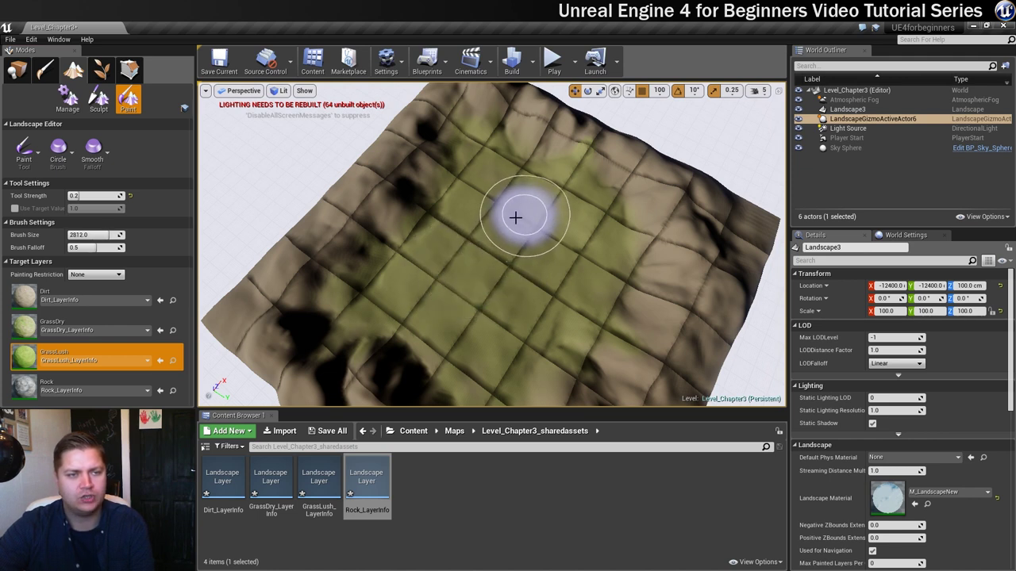
pyautogui.press('[')
pyautogui.moveTo(560, 215)
pyautogui.mouseDown()
pyautogui.moveTo(557, 203)
pyautogui.moveTo(576, 242)
pyautogui.moveTo(564, 290)
pyautogui.moveTo(496, 351)
pyautogui.moveTo(454, 331)
pyautogui.moveTo(428, 296)
pyautogui.mouseUp()
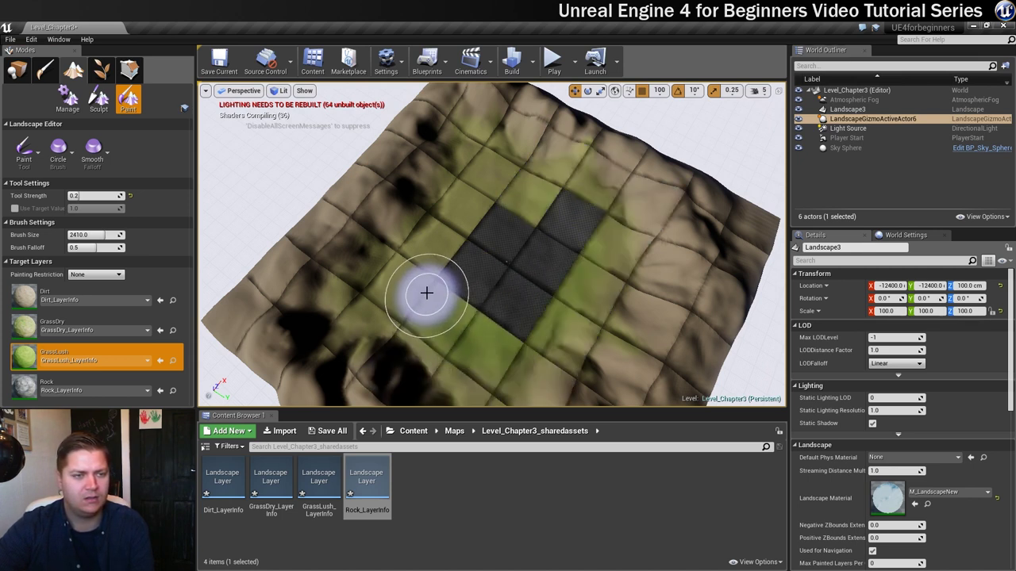
pyautogui.hotkey('ctrl', 'z')
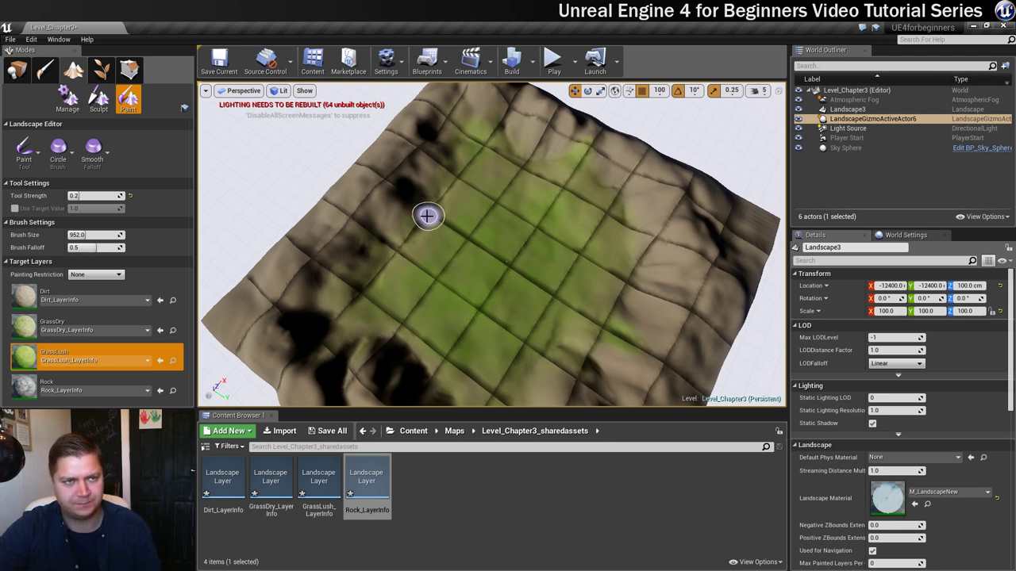
# Play the level in the editor to inspect the painted grass and slopes at ground level, and end the play session
pyautogui.click(536, 71)
pyautogui.click(535, 71)
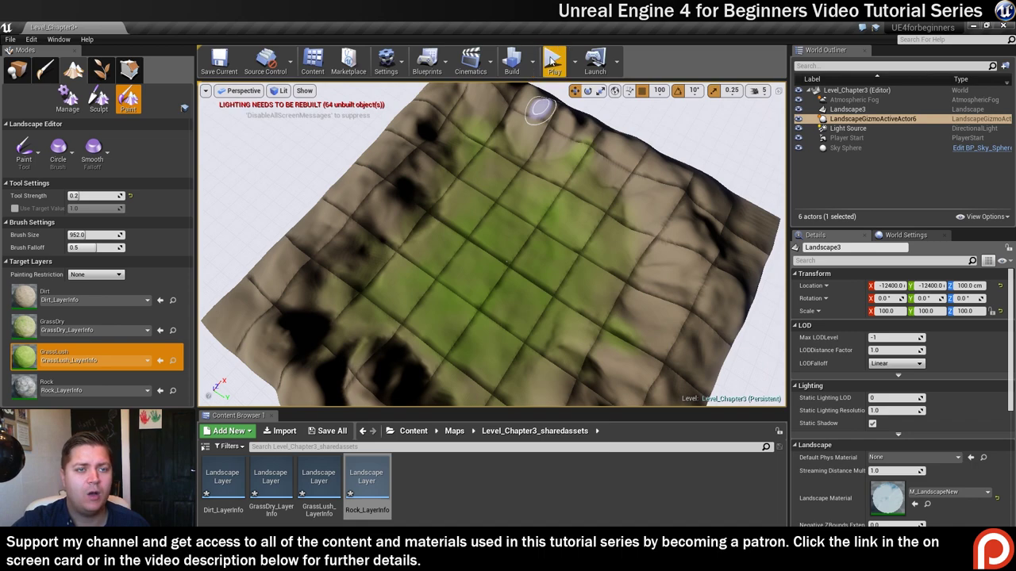
pyautogui.click(552, 62)
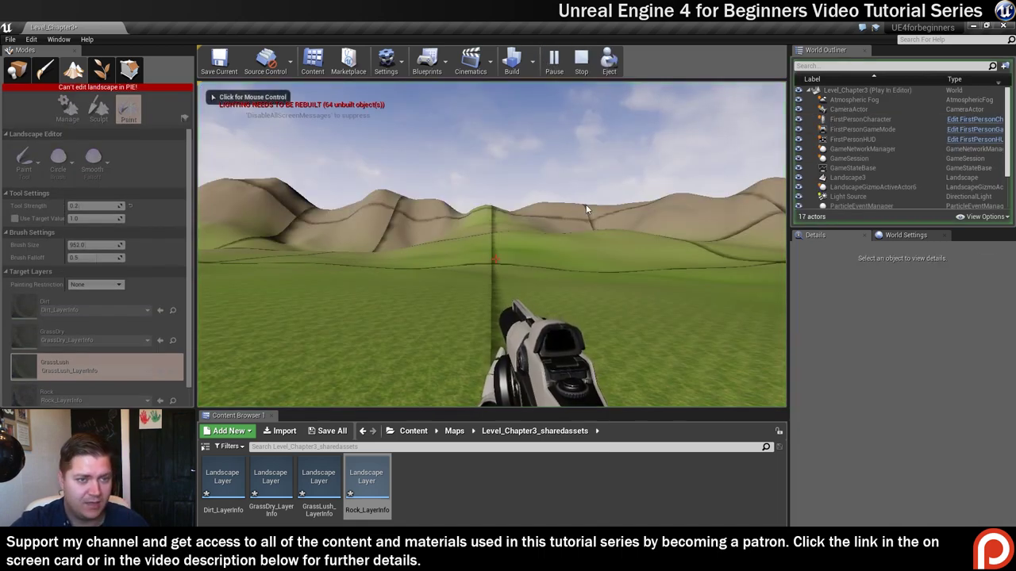
pyautogui.click(618, 249)
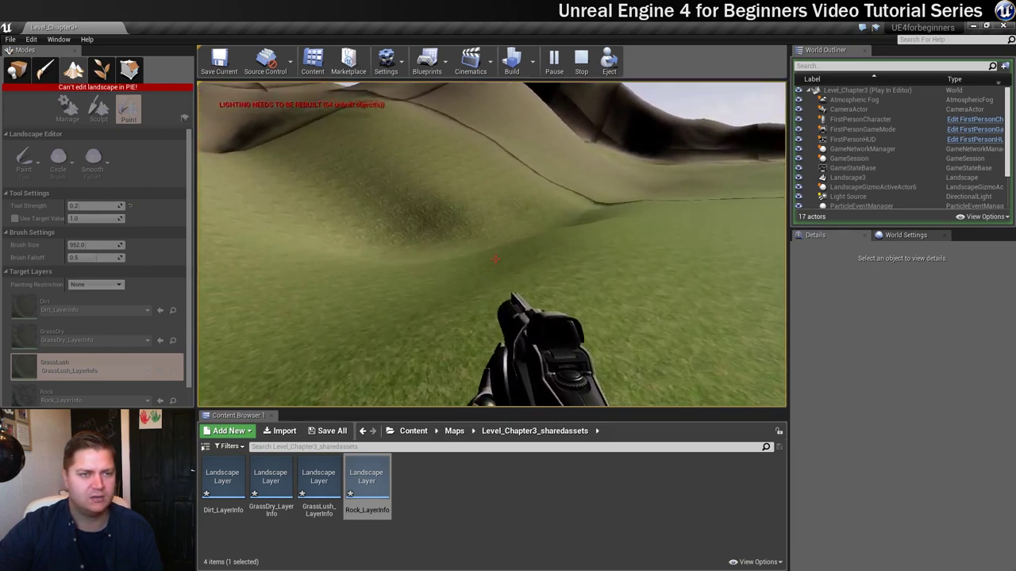
pyautogui.press('Escape')
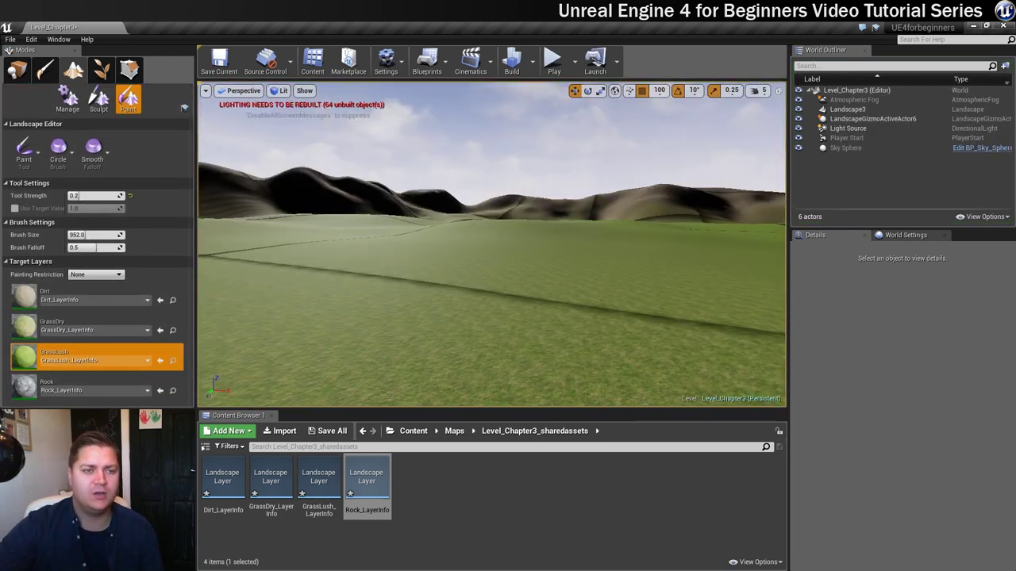
# Make Rock the active paint layer, set the brush size to 1615 and paint the mountains at the far corner and its adjoining ridges
pyautogui.press('s')
pyautogui.moveTo(634, 226); pyautogui.dragTo(634, 317, button='right')
pyautogui.moveTo(634, 365); pyautogui.dragTo(627, 381, button='right')
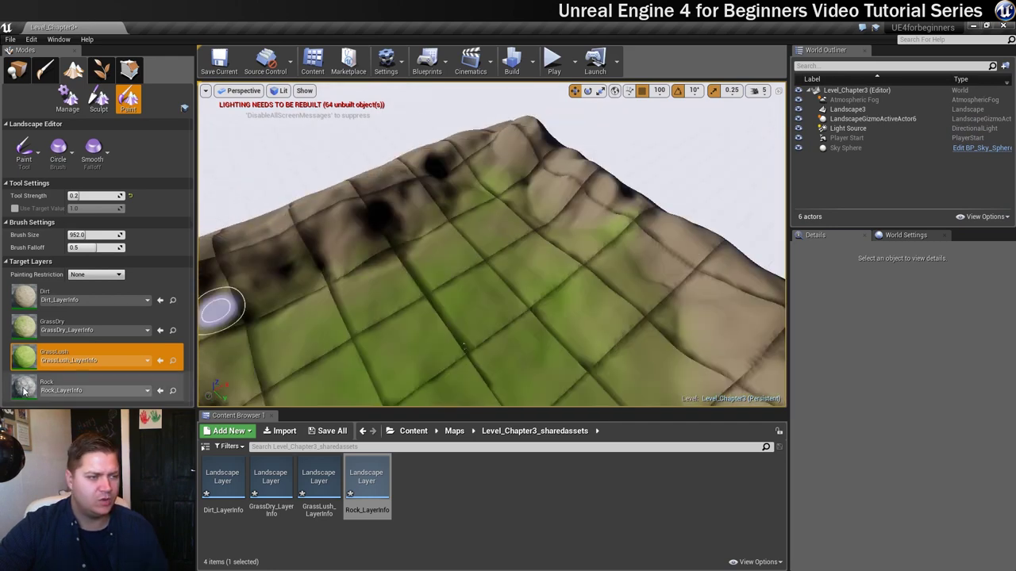
pyautogui.click(71, 387)
pyautogui.press(']')
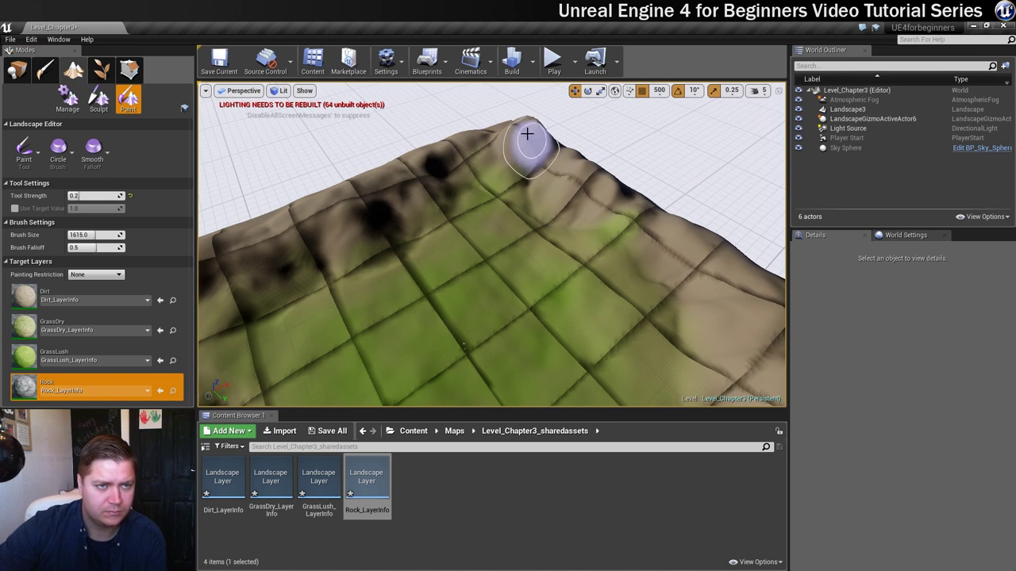
pyautogui.moveTo(516, 142)
pyautogui.mouseDown()
pyautogui.moveTo(703, 259)
pyautogui.moveTo(718, 274)
pyautogui.moveTo(738, 361)
pyautogui.moveTo(751, 377)
pyautogui.mouseUp()
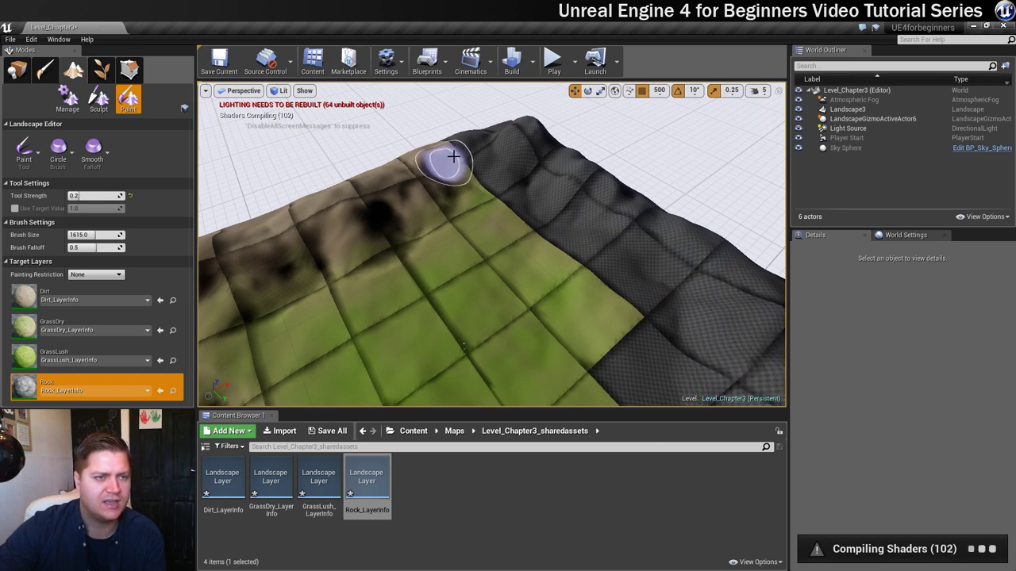
pyautogui.moveTo(451, 159)
pyautogui.mouseDown()
pyautogui.moveTo(421, 161)
pyautogui.moveTo(411, 190)
pyautogui.moveTo(369, 218)
pyautogui.moveTo(283, 220)
pyautogui.moveTo(368, 172)
pyautogui.mouseUp()
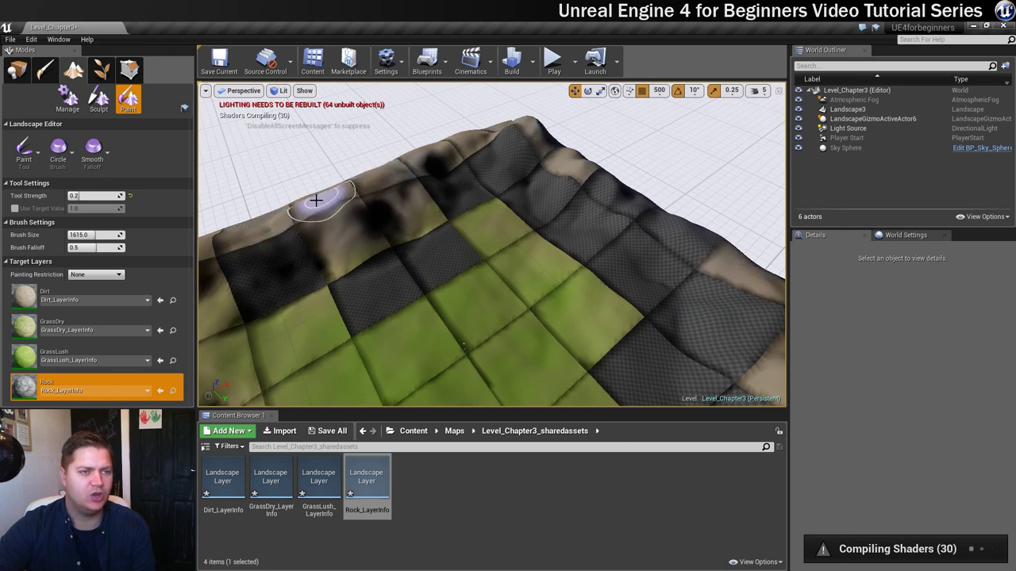
# Continue painting Rock along the far mountain ridge towards the next corner of the landscape
pyautogui.moveTo(522, 118)
pyautogui.mouseDown()
pyautogui.moveTo(490, 146)
pyautogui.moveTo(616, 230)
pyautogui.mouseUp()
pyautogui.moveTo(617, 230)
pyautogui.mouseDown(button='right')
pyautogui.moveTo(645, 252)
pyautogui.moveTo(563, 208)
pyautogui.mouseUp(button='right')
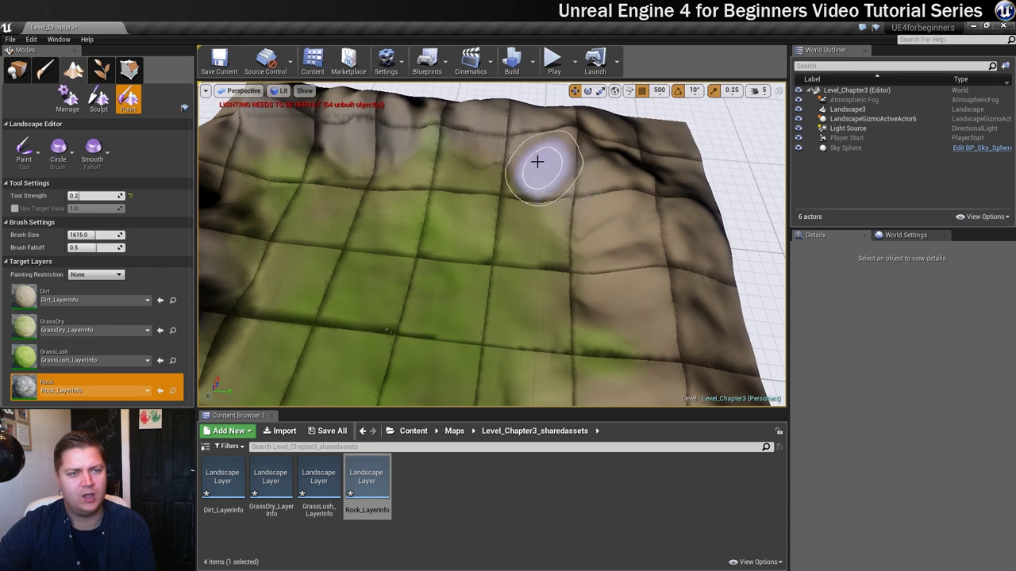
pyautogui.moveTo(537, 164)
pyautogui.mouseDown()
pyautogui.moveTo(580, 193)
pyautogui.moveTo(581, 156)
pyautogui.moveTo(615, 168)
pyautogui.moveTo(659, 164)
pyautogui.mouseUp()
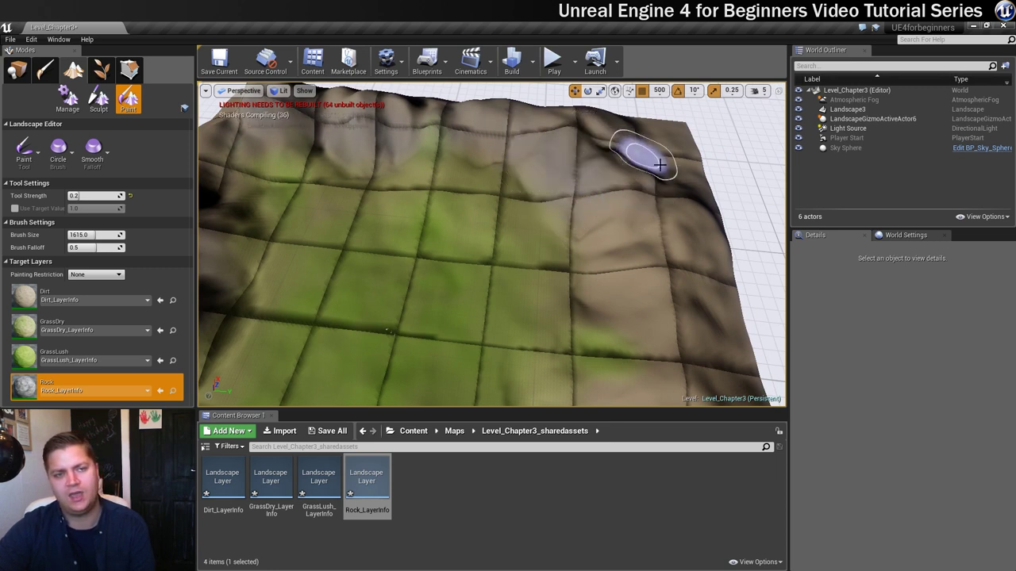
pyautogui.moveTo(591, 131)
pyautogui.mouseDown()
pyautogui.moveTo(642, 228)
pyautogui.moveTo(619, 236)
pyautogui.moveTo(683, 270)
pyautogui.moveTo(660, 229)
pyautogui.moveTo(691, 320)
pyautogui.moveTo(707, 227)
pyautogui.moveTo(631, 166)
pyautogui.moveTo(488, 114)
pyautogui.moveTo(393, 107)
pyautogui.moveTo(367, 124)
pyautogui.mouseUp()
pyautogui.moveTo(366, 124); pyautogui.dragTo(431, 194, button='right')
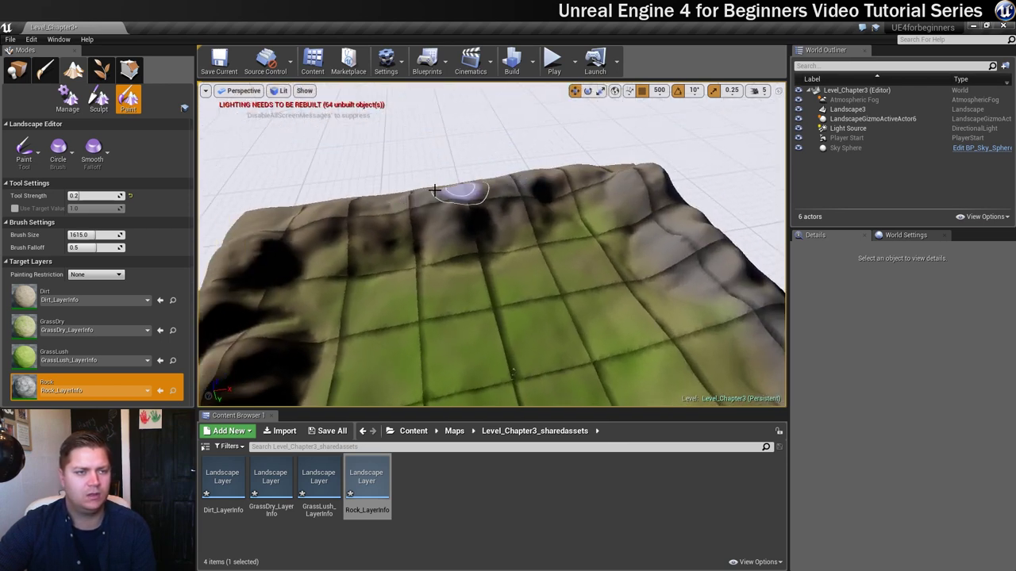
# Paint Rock over the dark mountain peaks around the next corner and along the ridge that follows it
pyautogui.moveTo(276, 231)
pyautogui.mouseDown()
pyautogui.moveTo(324, 230)
pyautogui.moveTo(350, 235)
pyautogui.moveTo(277, 237)
pyautogui.moveTo(393, 251)
pyautogui.mouseUp()
pyautogui.moveTo(393, 250)
pyautogui.mouseDown(button='right')
pyautogui.moveTo(361, 275)
pyautogui.moveTo(309, 258)
pyautogui.mouseUp(button='right')
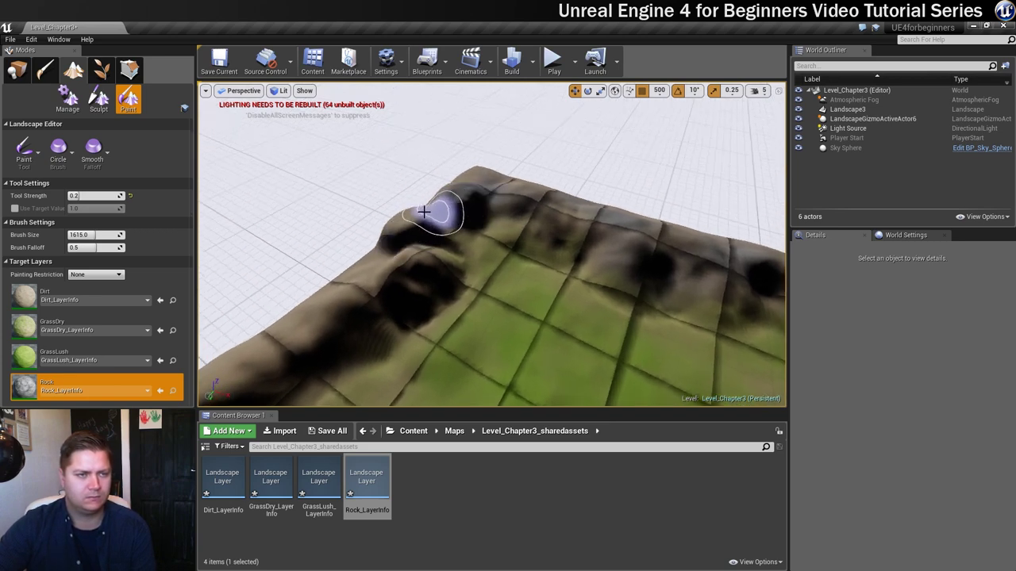
pyautogui.moveTo(407, 237)
pyautogui.mouseDown()
pyautogui.moveTo(413, 204)
pyautogui.moveTo(398, 293)
pyautogui.mouseUp()
pyautogui.moveTo(398, 293); pyautogui.dragTo(307, 272, button='right')
pyautogui.moveTo(503, 277)
pyautogui.mouseDown()
pyautogui.moveTo(542, 291)
pyautogui.moveTo(474, 286)
pyautogui.mouseUp()
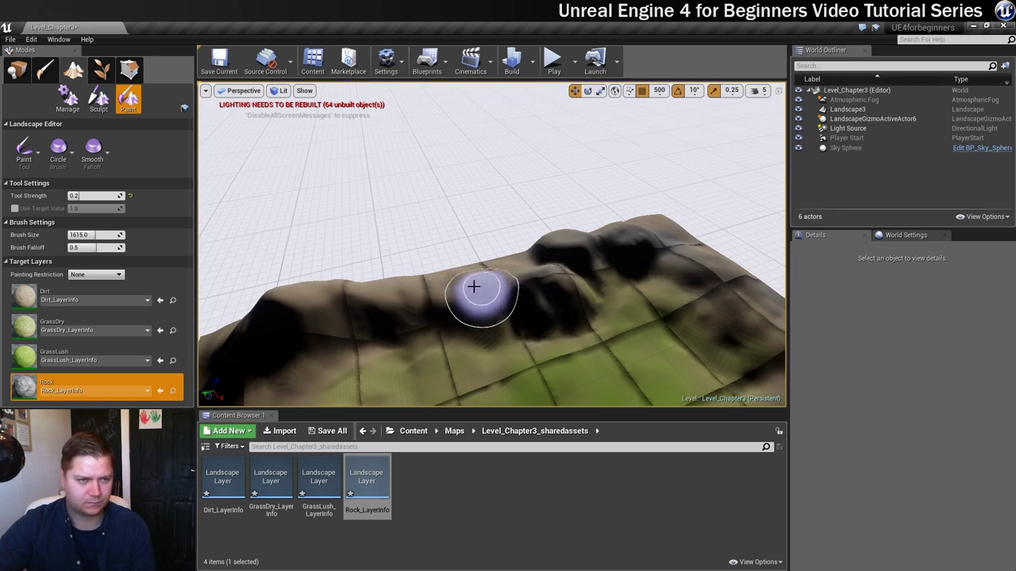
pyautogui.moveTo(550, 278); pyautogui.dragTo(443, 269)
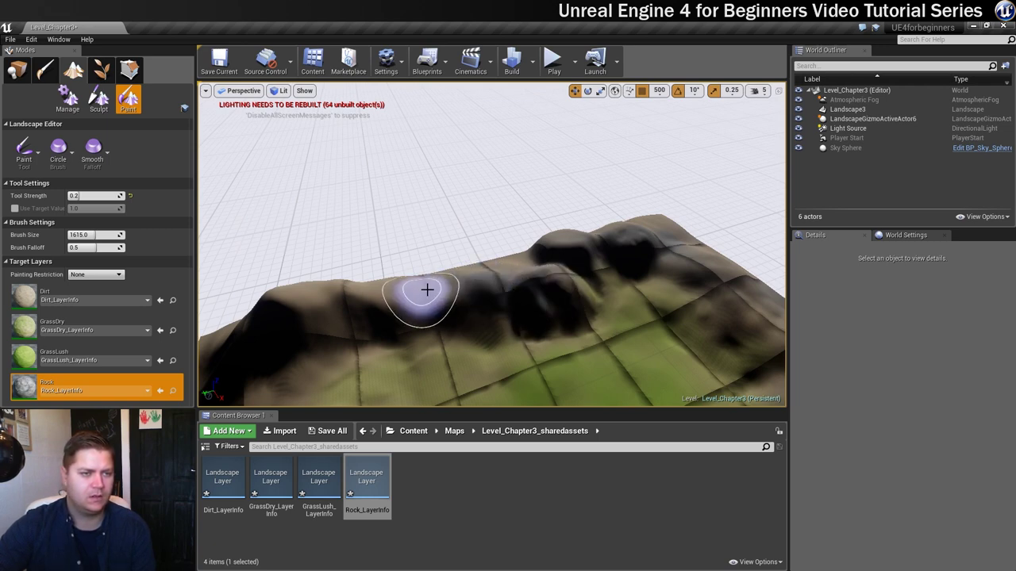
pyautogui.moveTo(427, 290)
pyautogui.mouseDown(button='right')
pyautogui.moveTo(403, 248)
pyautogui.moveTo(422, 329)
pyautogui.mouseUp(button='right')
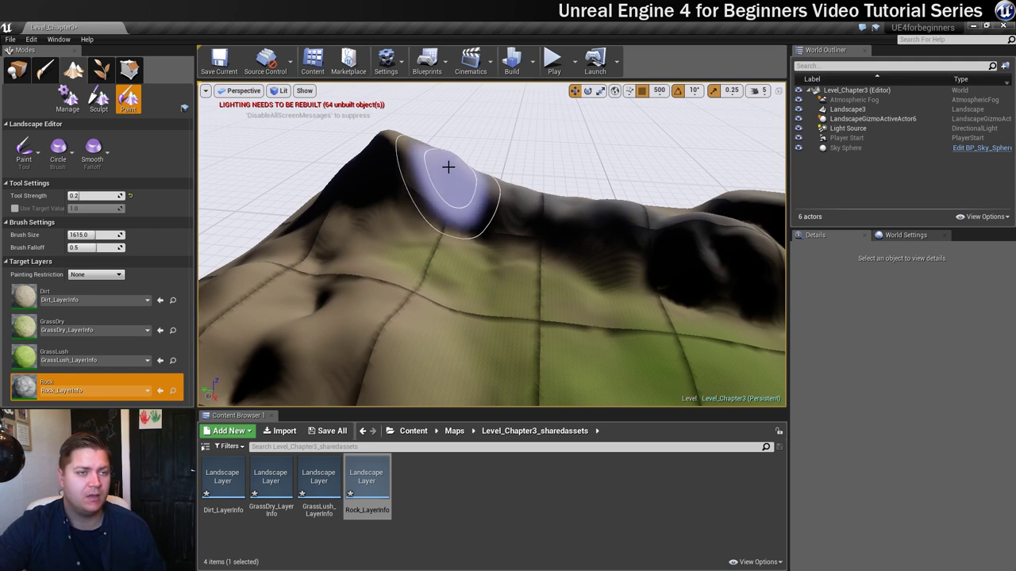
# Paint Rock over the remaining peaks and ridges to complete the rocky mountain ring around the grassy valley
pyautogui.moveTo(479, 277)
pyautogui.mouseDown(button='right')
pyautogui.moveTo(433, 341)
pyautogui.moveTo(389, 330)
pyautogui.mouseUp(button='right')
pyautogui.moveTo(556, 158)
pyautogui.mouseDown()
pyautogui.moveTo(576, 125)
pyautogui.moveTo(504, 131)
pyautogui.mouseUp()
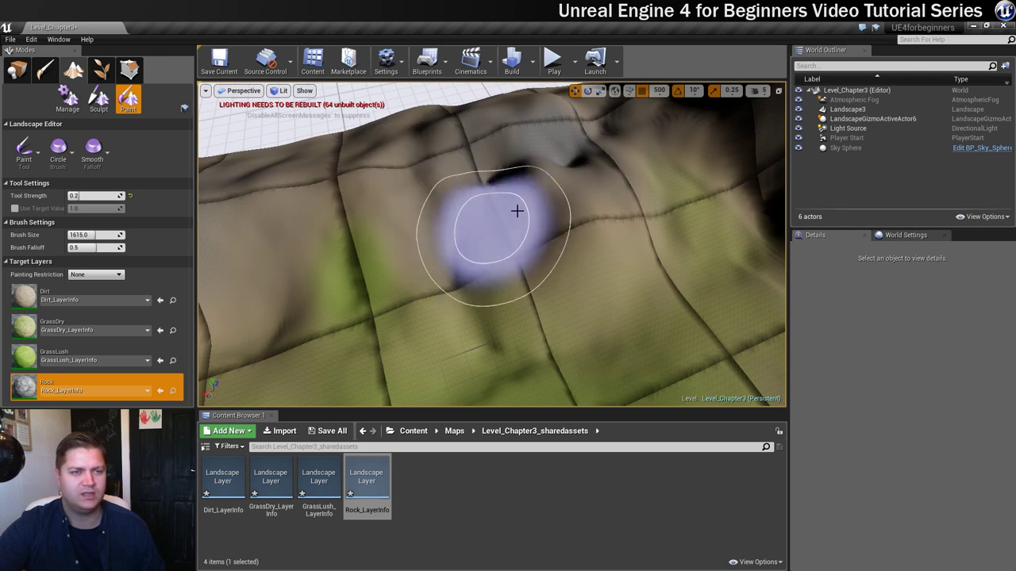
pyautogui.moveTo(569, 184)
pyautogui.mouseDown(button='right')
pyautogui.moveTo(500, 185)
pyautogui.moveTo(456, 154)
pyautogui.mouseUp(button='right')
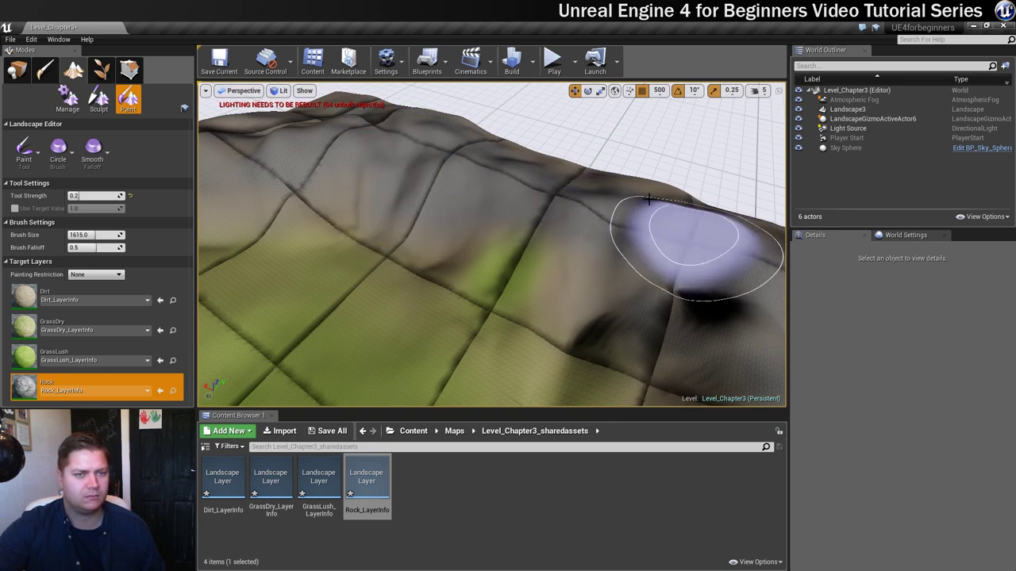
pyautogui.moveTo(613, 195); pyautogui.dragTo(484, 189, button='right')
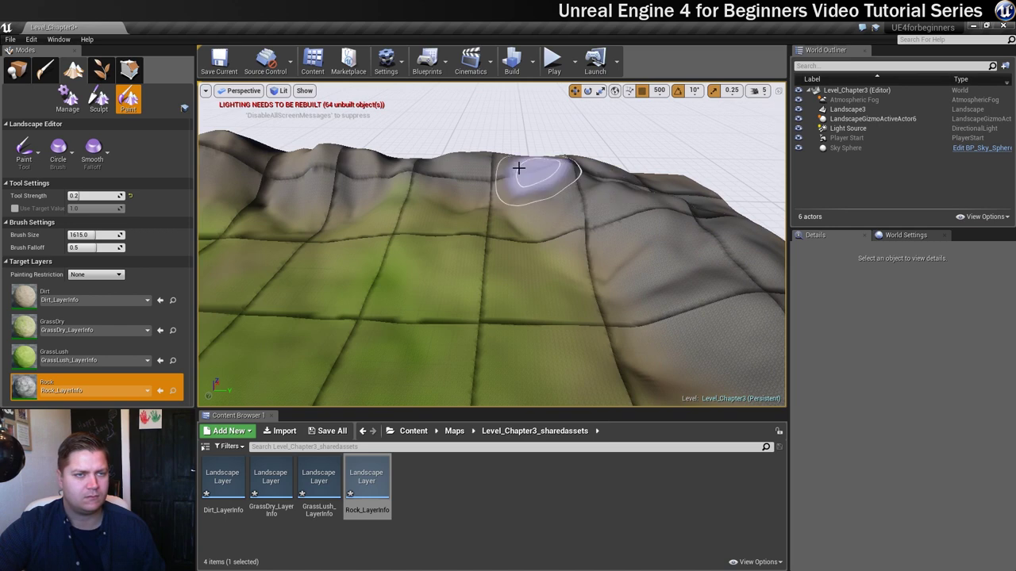
pyautogui.moveTo(703, 252); pyautogui.dragTo(595, 219, button='right')
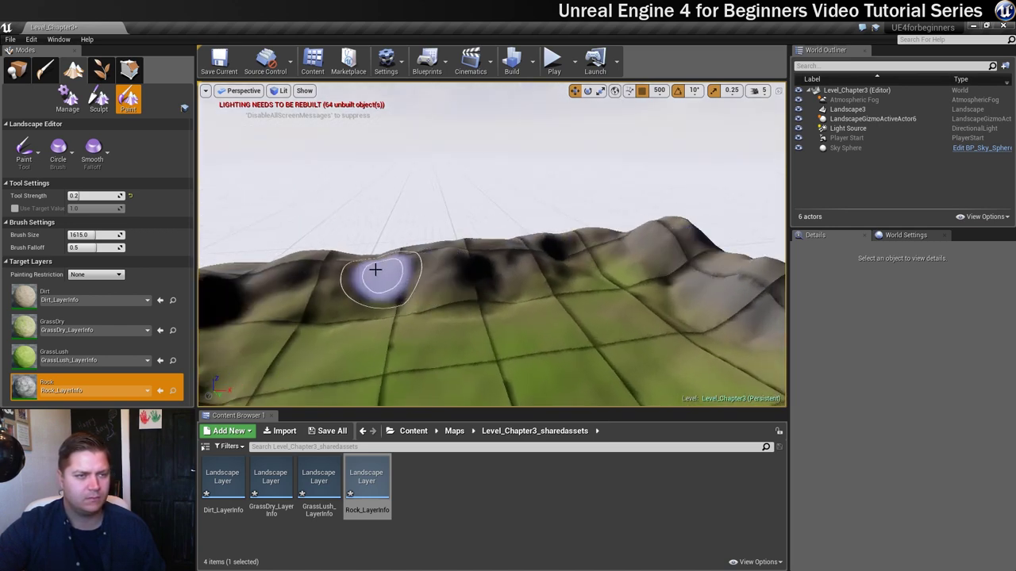
# Play the level and walk across the valley to the rocky slopes to examine the painted textures up close, then end the play session
pyautogui.click(553, 63)
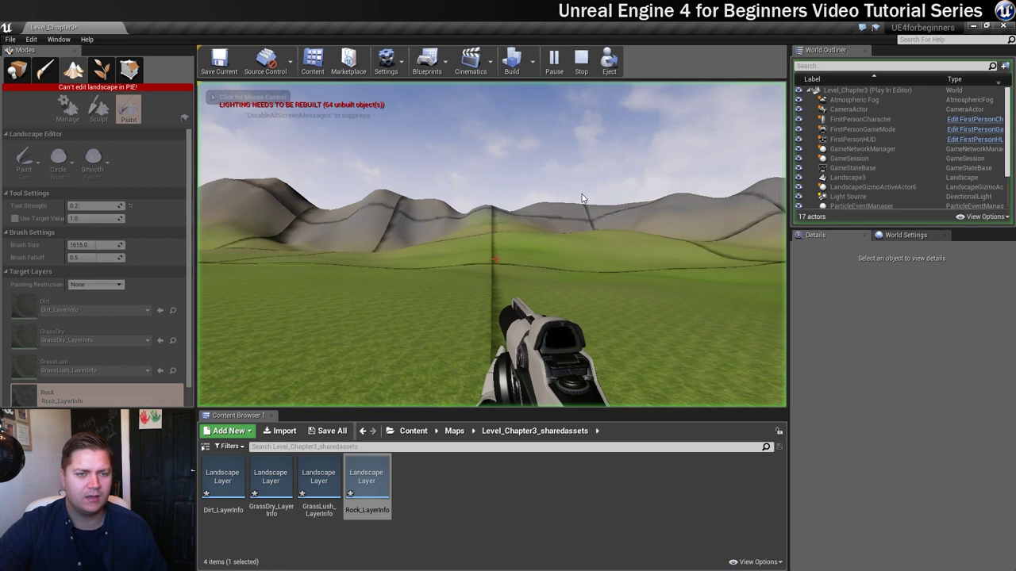
pyautogui.click(588, 264)
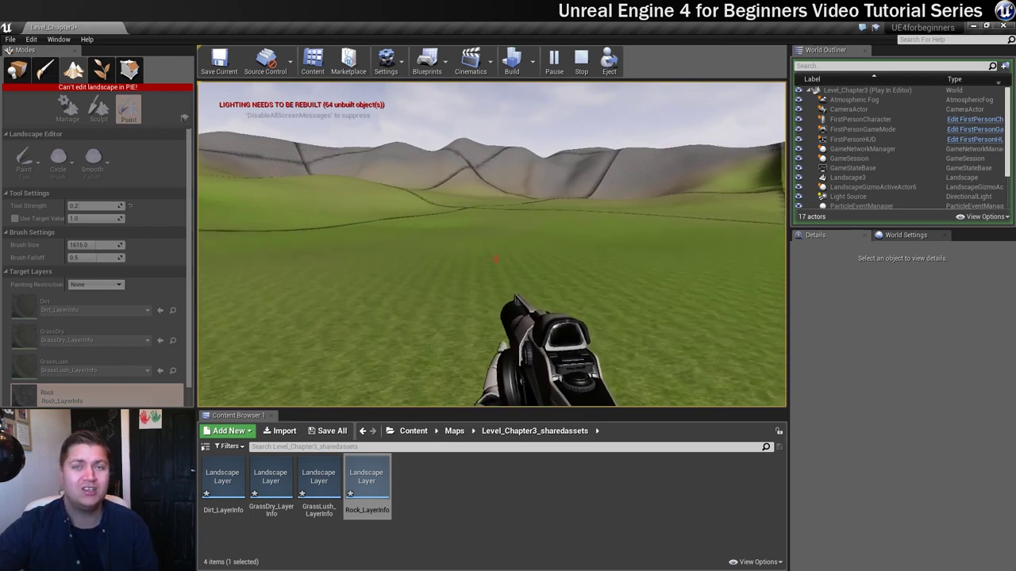
pyautogui.press('w')
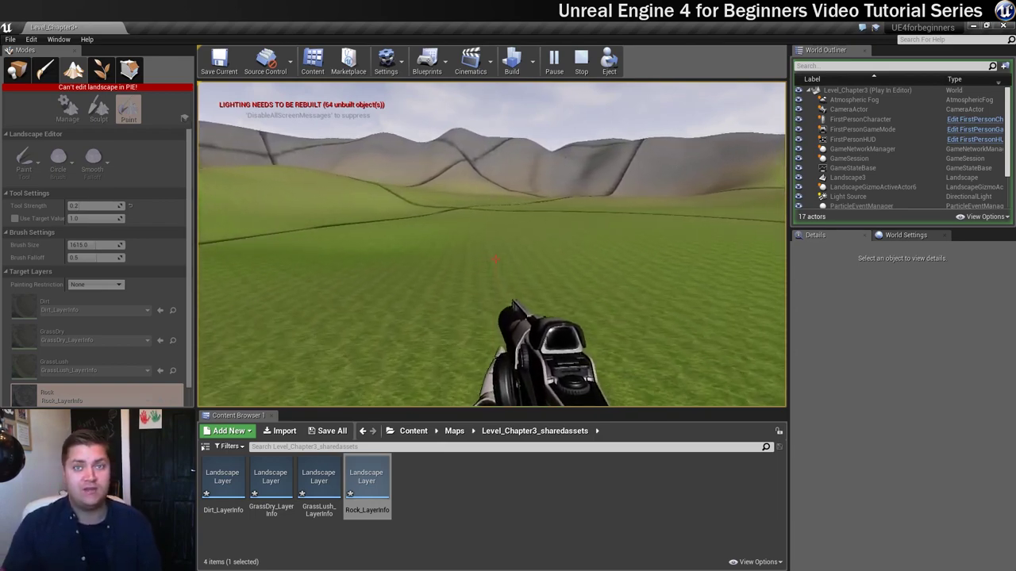
pyautogui.press('w')
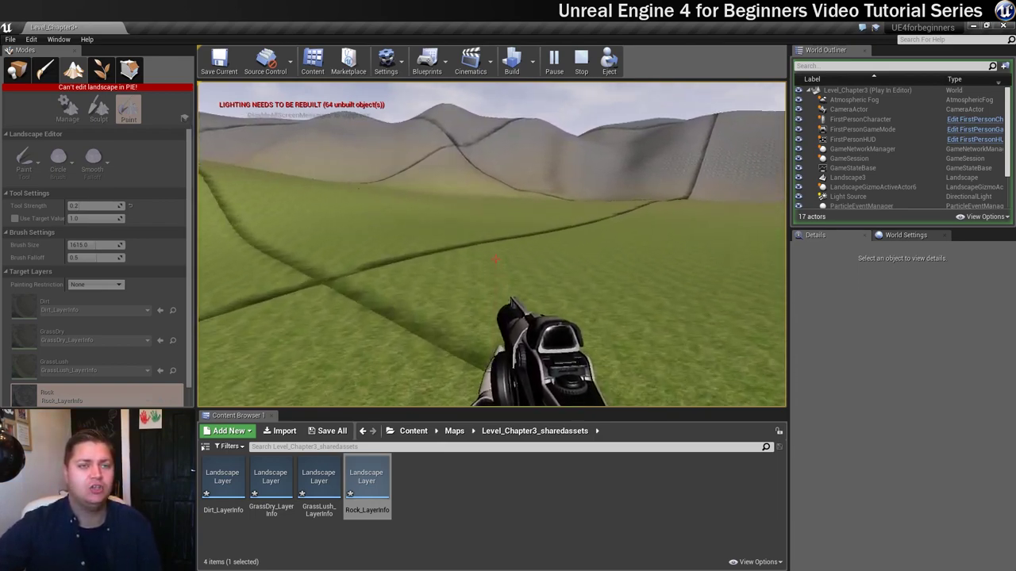
pyautogui.press('w')
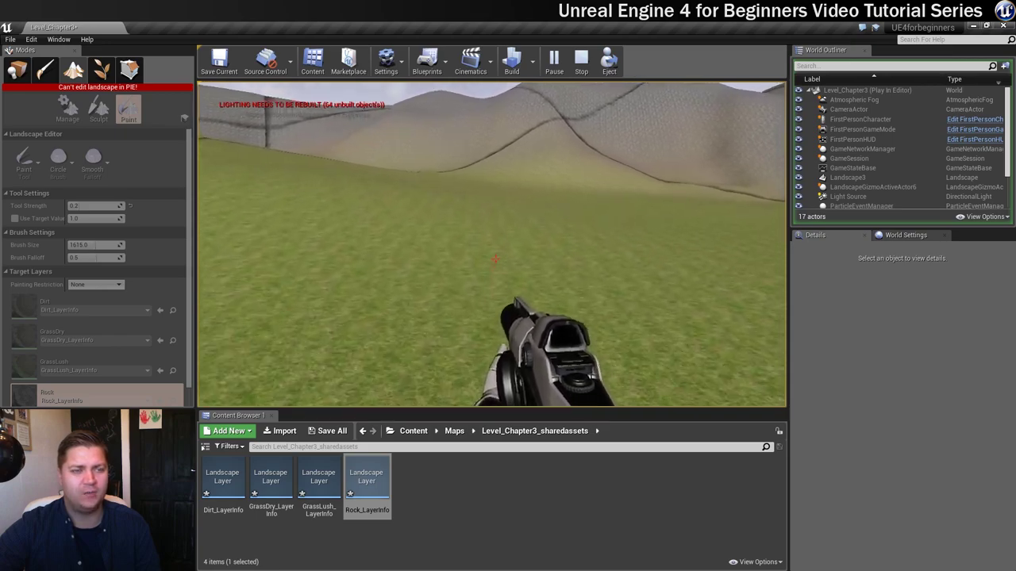
pyautogui.press('w')
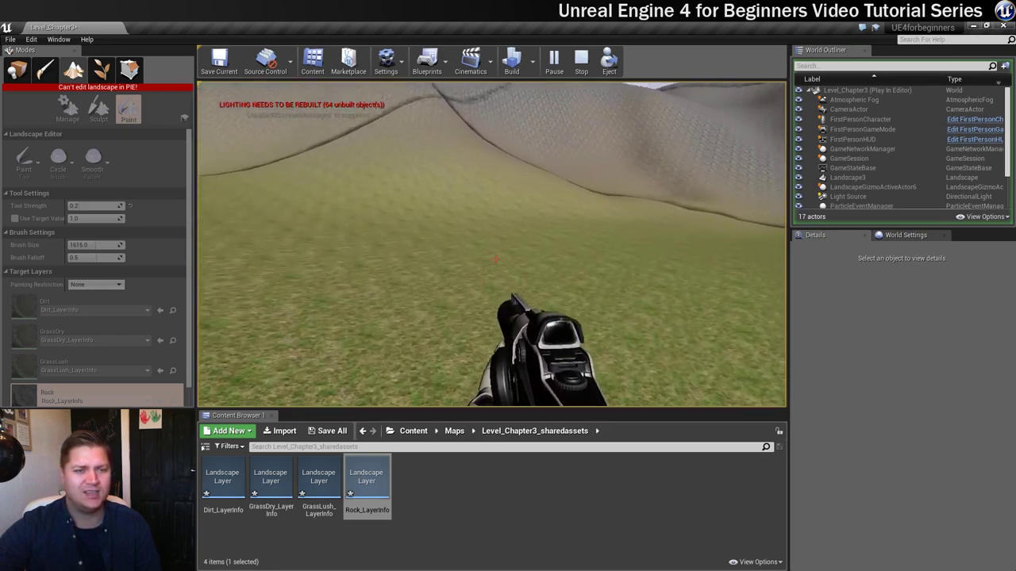
pyautogui.press('s')
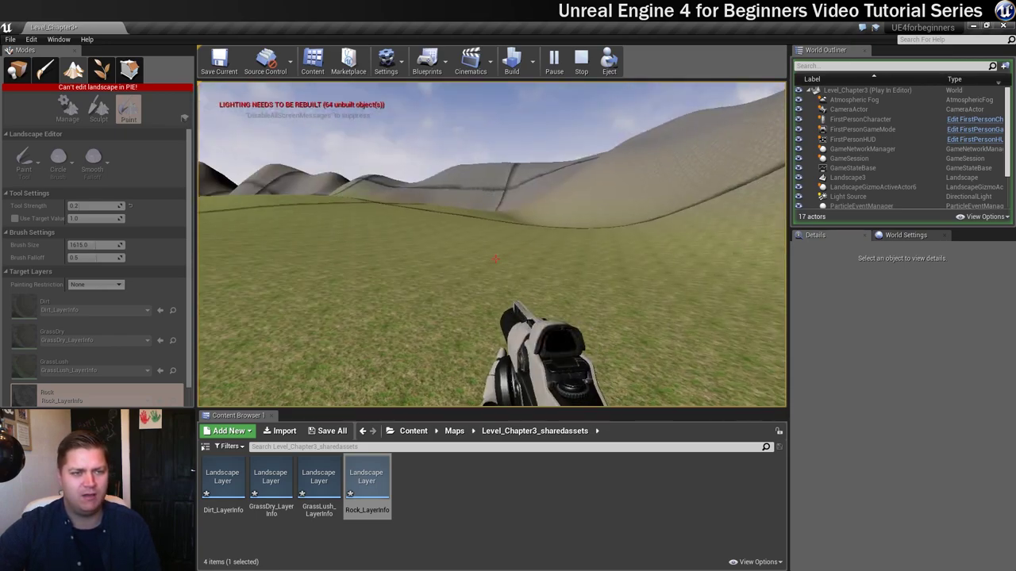
pyautogui.press('w')
pyautogui.press('w')
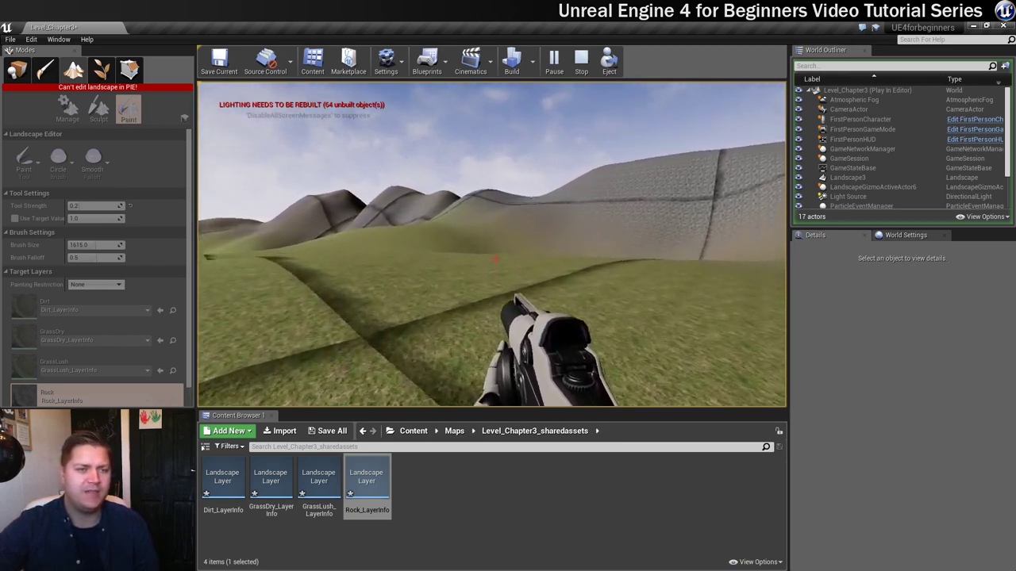
pyautogui.press('w')
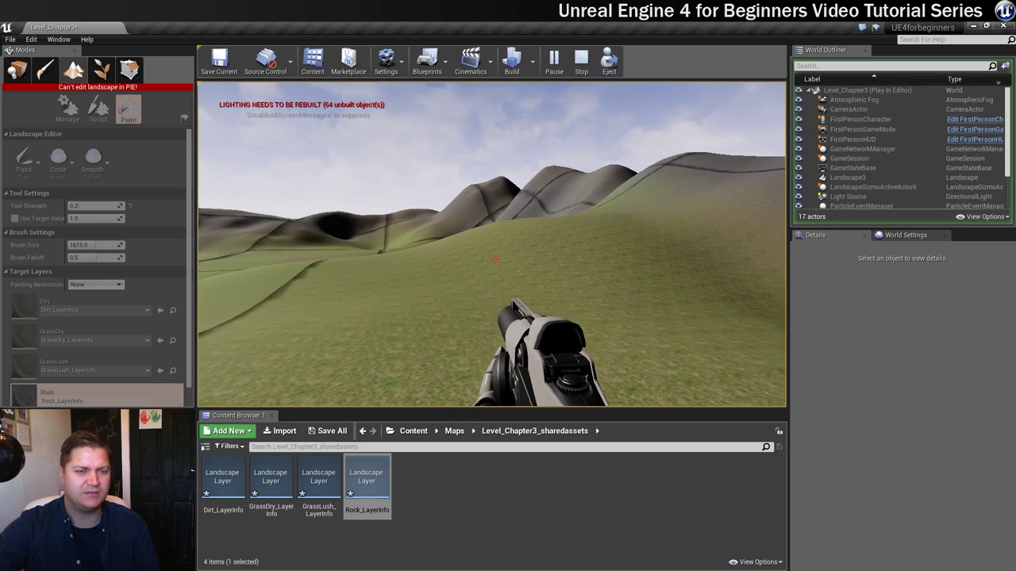
pyautogui.press('w')
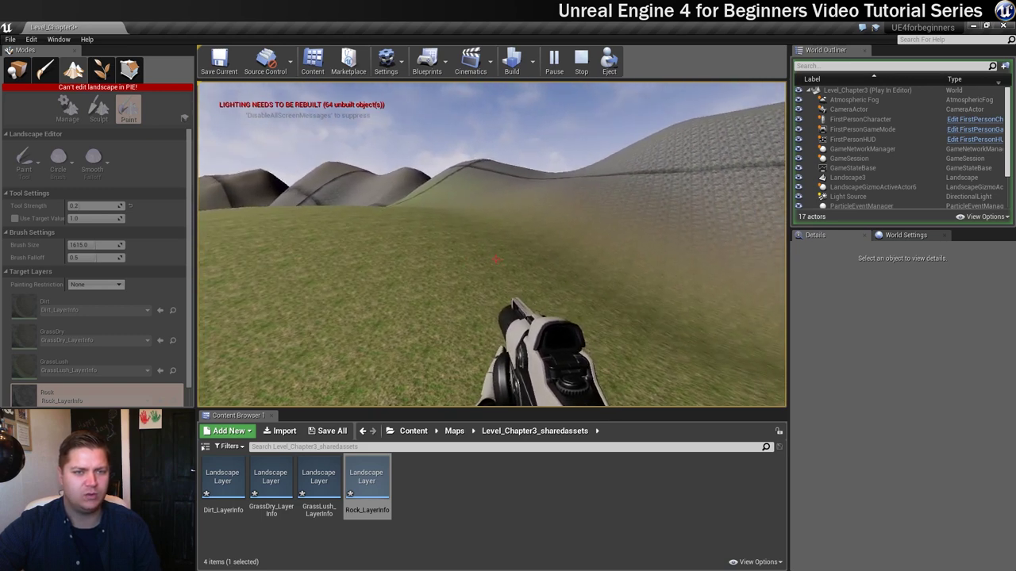
pyautogui.press('w')
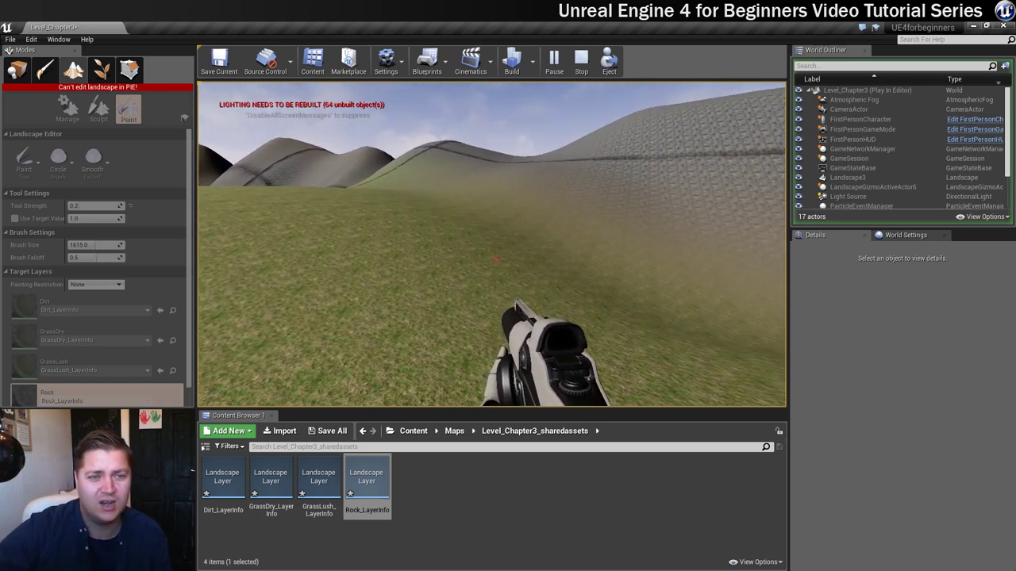
pyautogui.press('Escape')
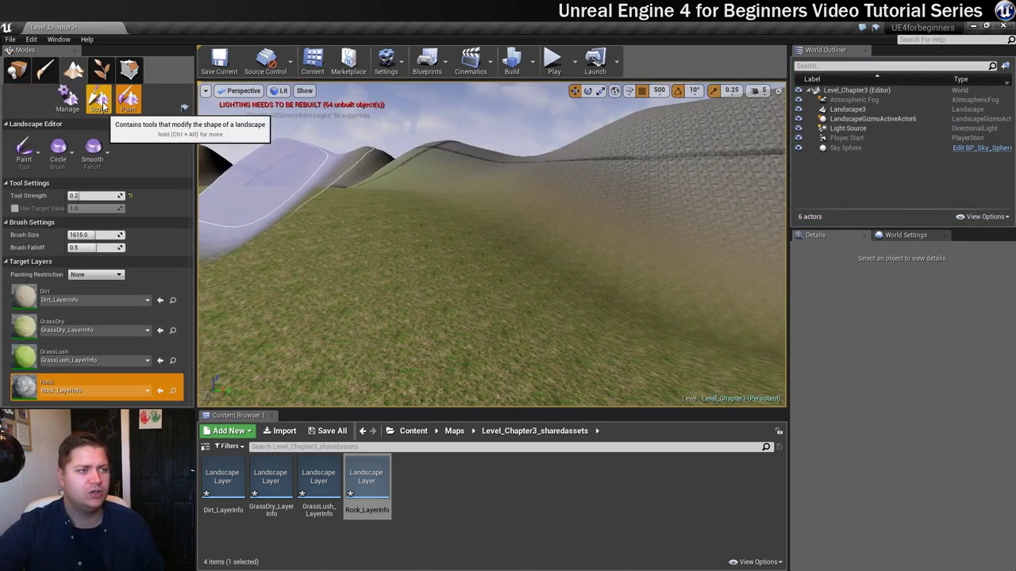
# Leave landscape editing for placement mode and open the M_LandscapeNew material from the Materials folder
pyautogui.click(16, 70)
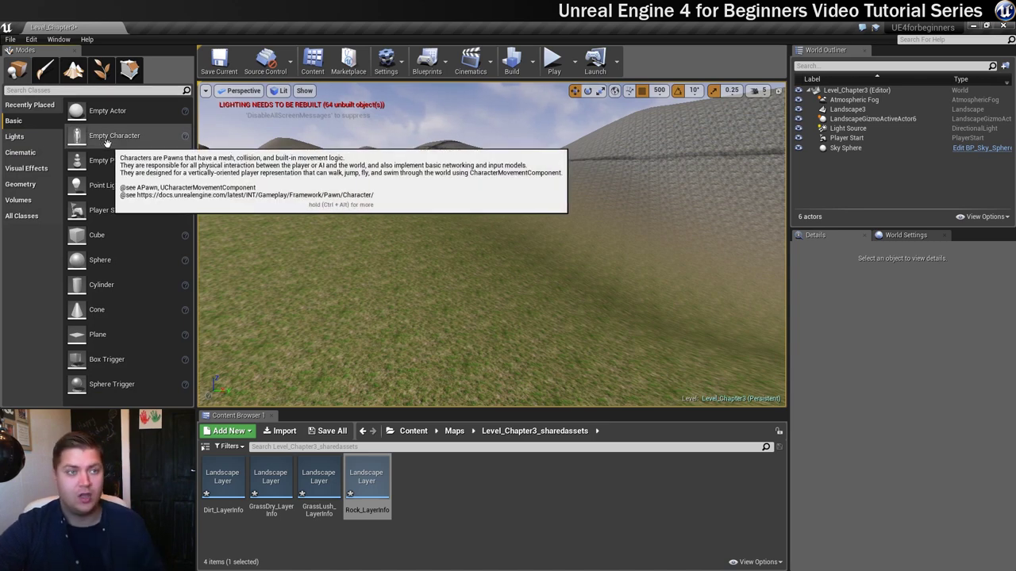
pyautogui.click(453, 431)
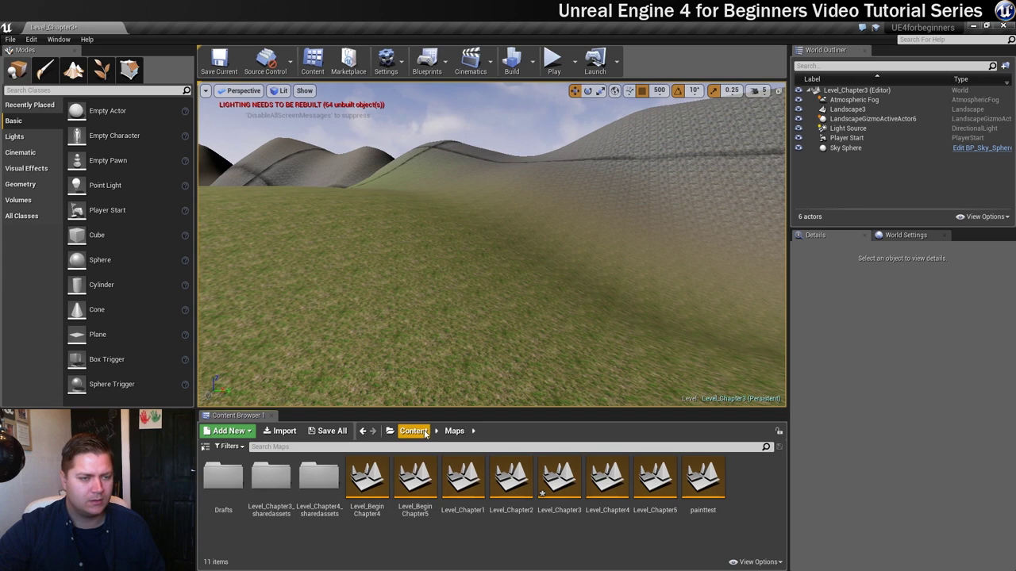
pyautogui.click(413, 431)
pyautogui.doubleClick(411, 480)
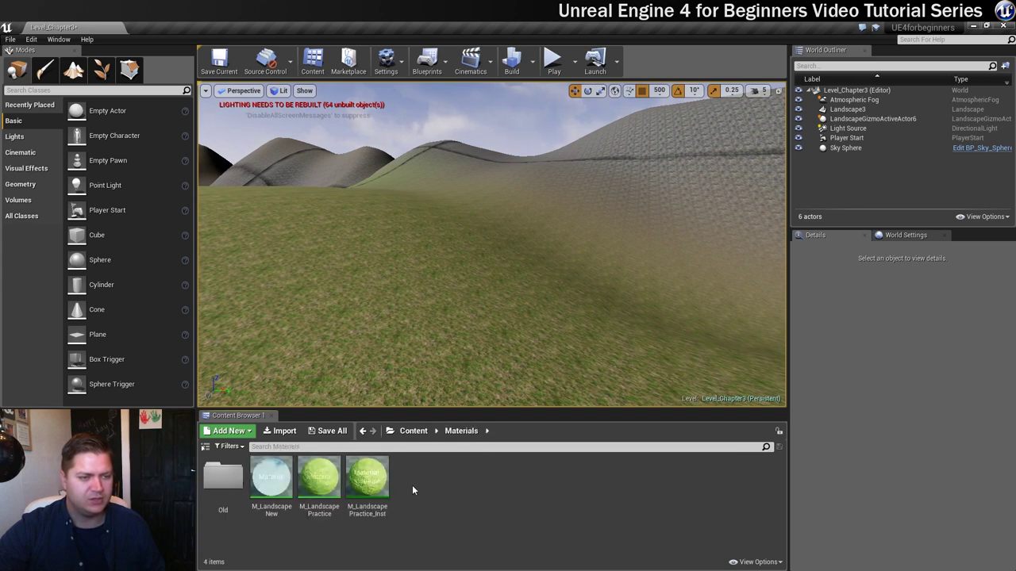
pyautogui.doubleClick(274, 476)
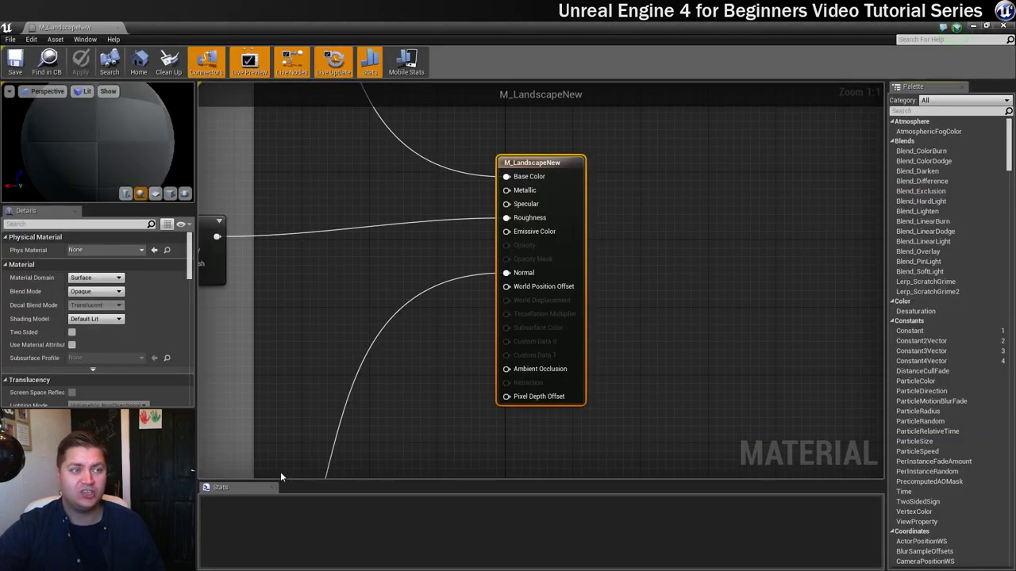
# Set the LandscapeCoords node's mapping scale to 3 and save the material
pyautogui.moveTo(331, 310); pyautogui.dragTo(587, 325, button='right')
pyautogui.moveTo(388, 312); pyautogui.dragTo(595, 331, button='right')
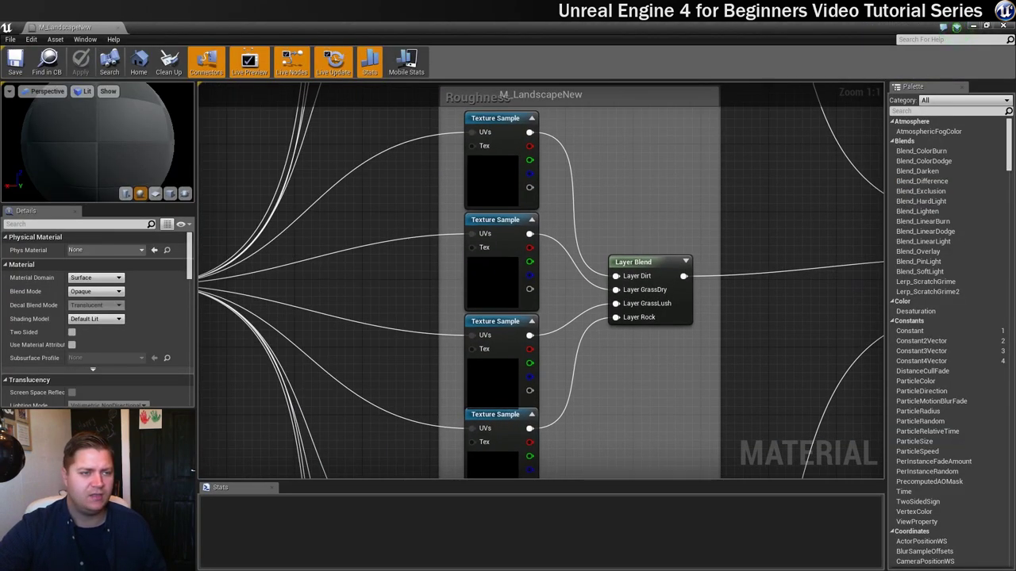
pyautogui.moveTo(380, 282); pyautogui.dragTo(735, 274, button='right')
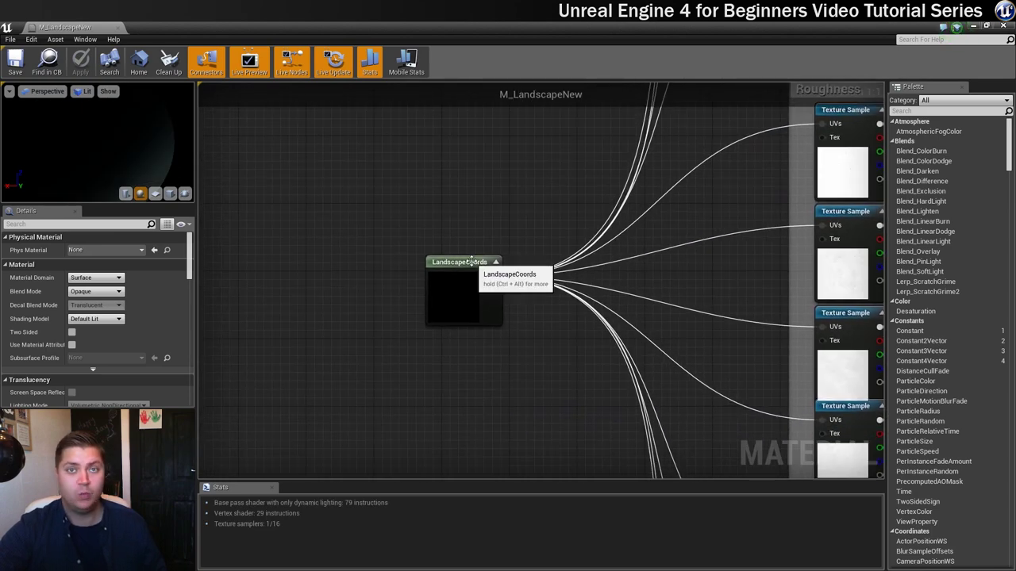
pyautogui.click(472, 262)
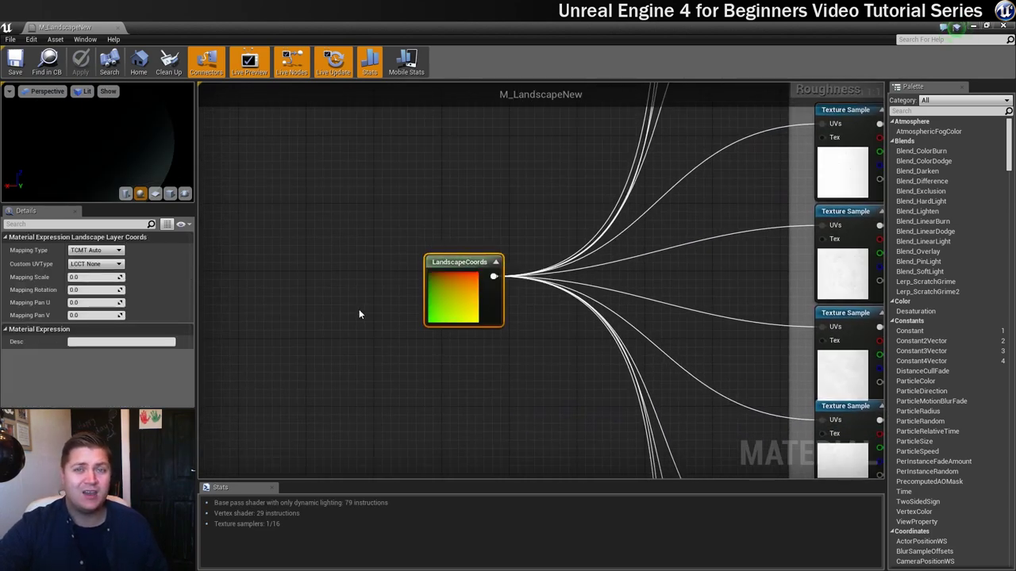
pyautogui.click(93, 277)
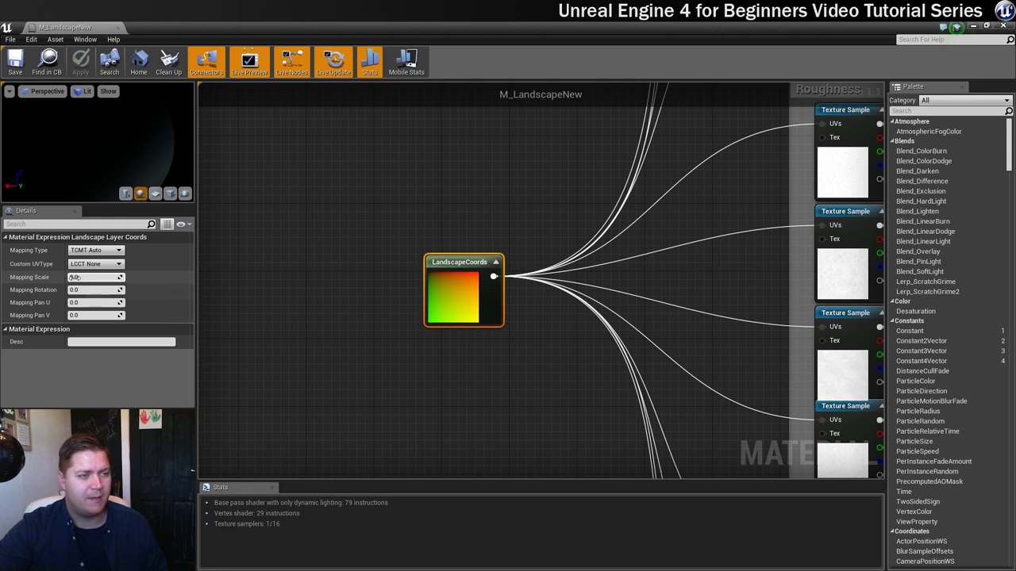
pyautogui.write('3')
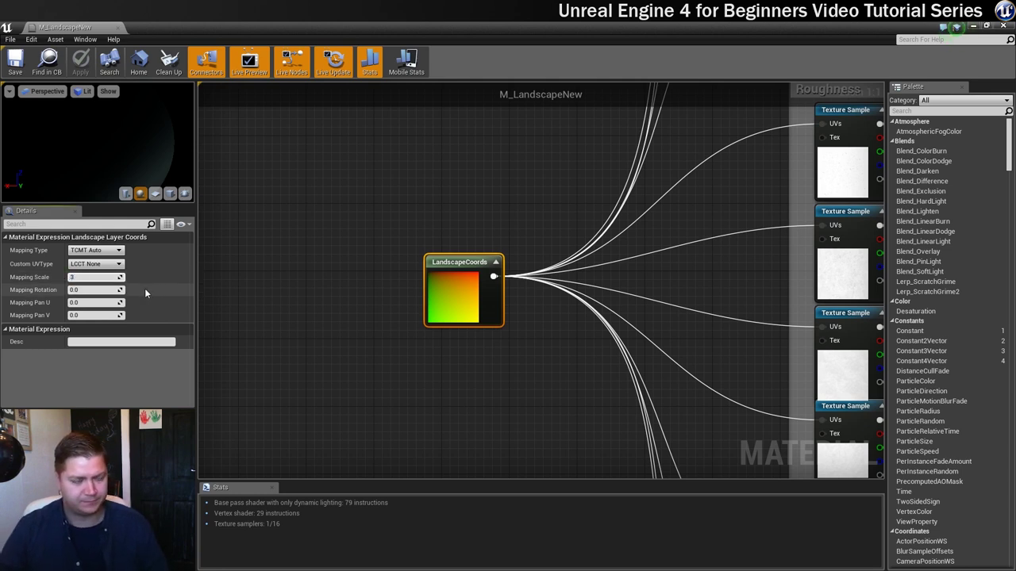
pyautogui.press('Return')
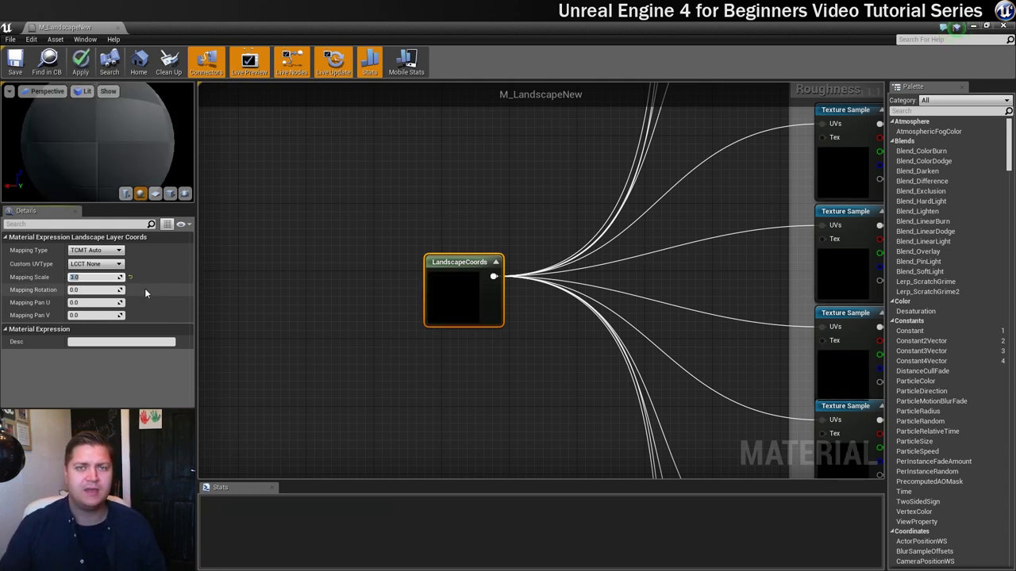
pyautogui.click(14, 59)
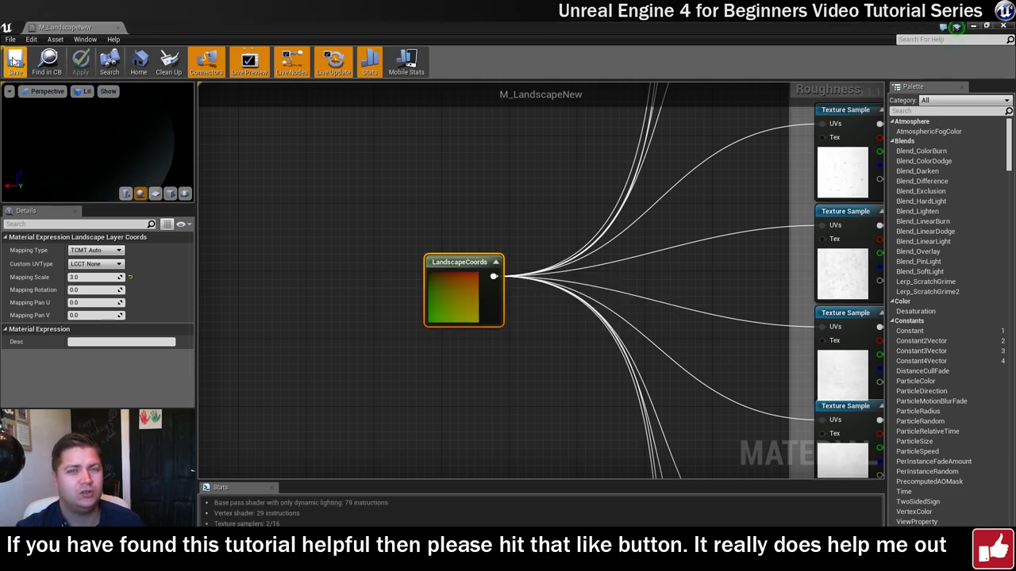
# Dock the M_LandscapeNew editor beside the level's tab and play the level to check the rescaled landscape textures
pyautogui.moveTo(71, 27); pyautogui.dragTo(149, 31)
pyautogui.click(63, 27)
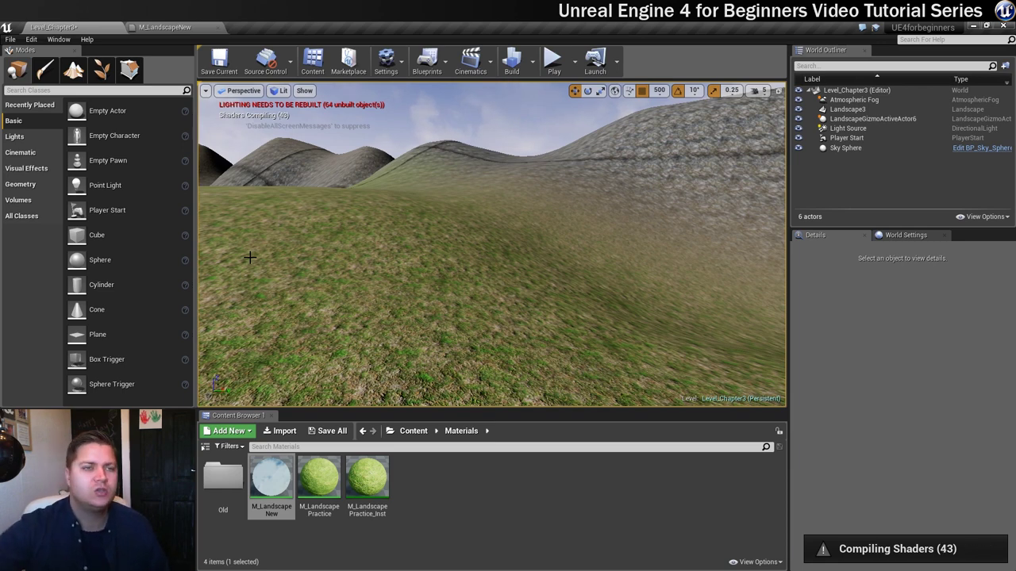
pyautogui.click(553, 61)
pyautogui.click(591, 228)
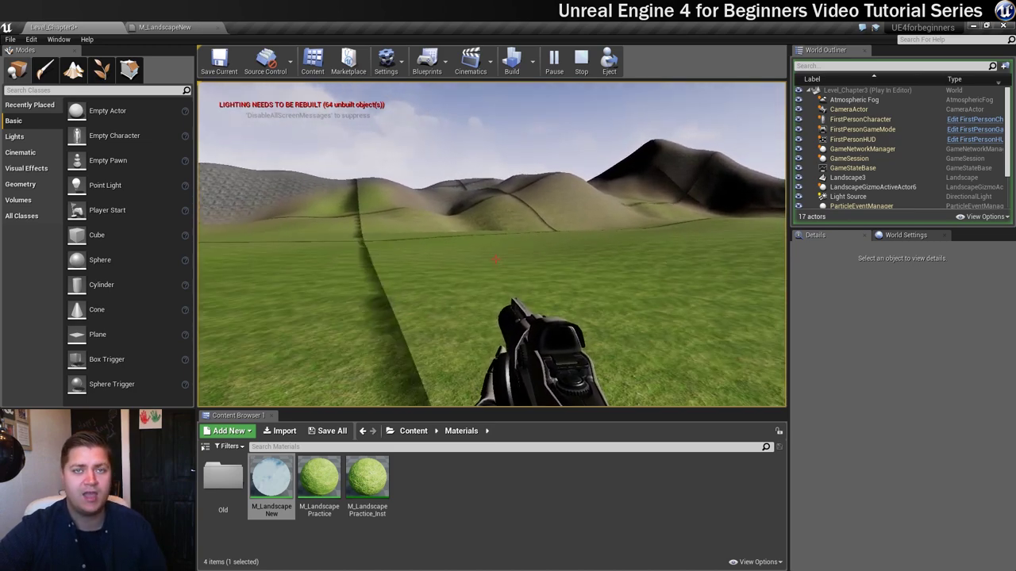
pyautogui.press('Escape')
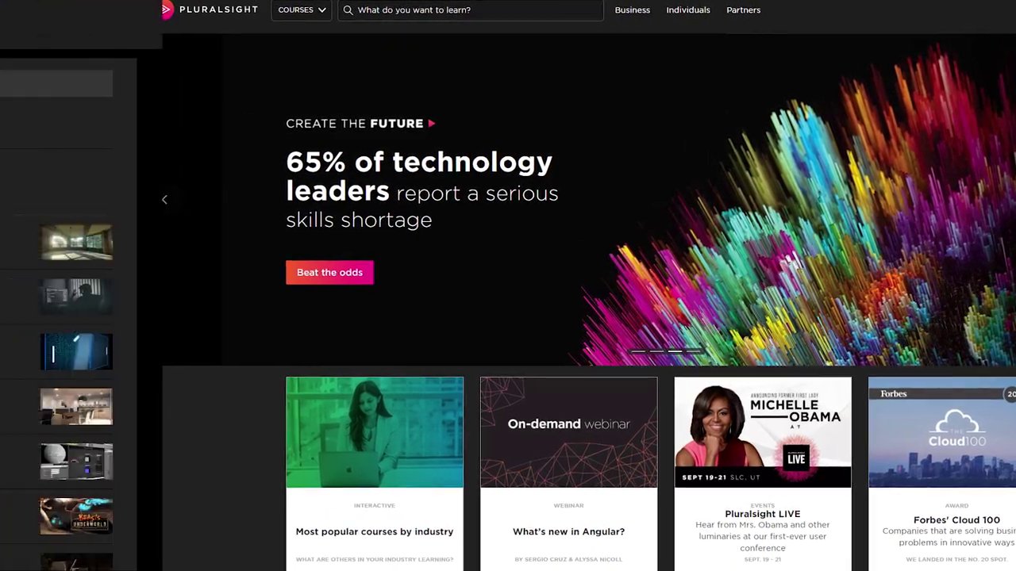
pyautogui.scroll(-1, 661, 310)
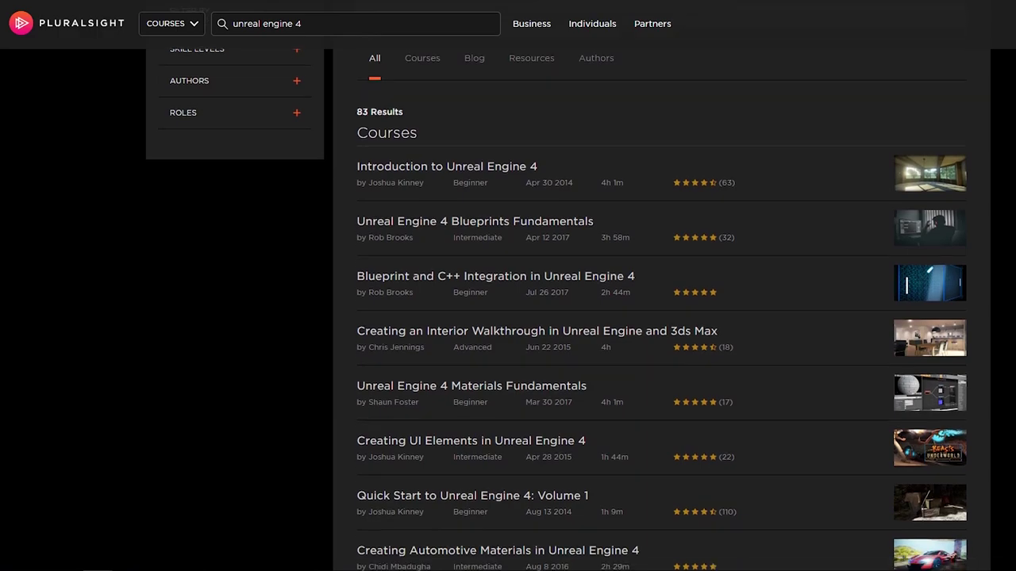
pyautogui.scroll(-1, 661, 309)
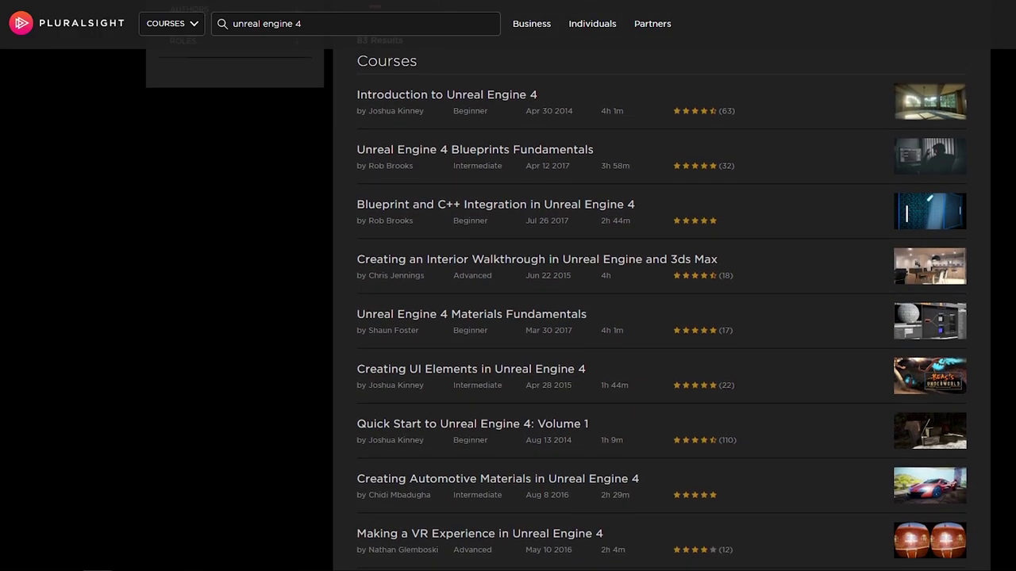
pyautogui.scroll(-2, 555, 317)
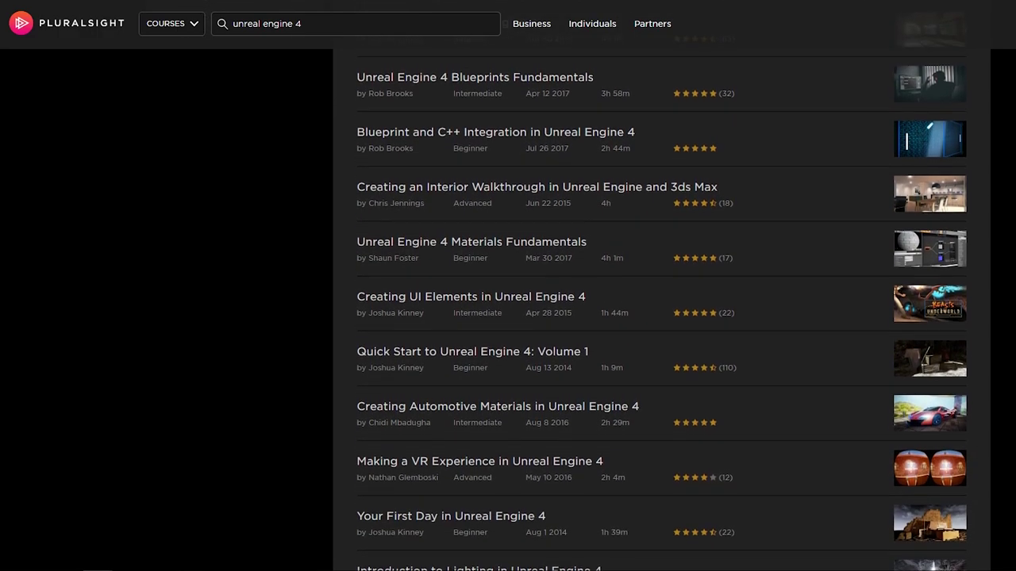
pyautogui.scroll(-2, 555, 317)
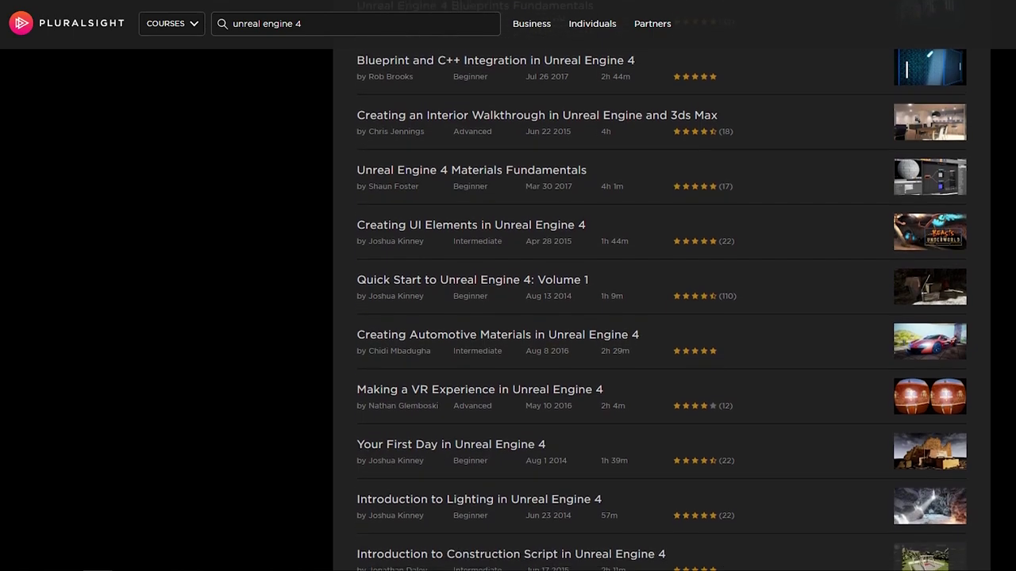
pyautogui.scroll(-2, 556, 318)
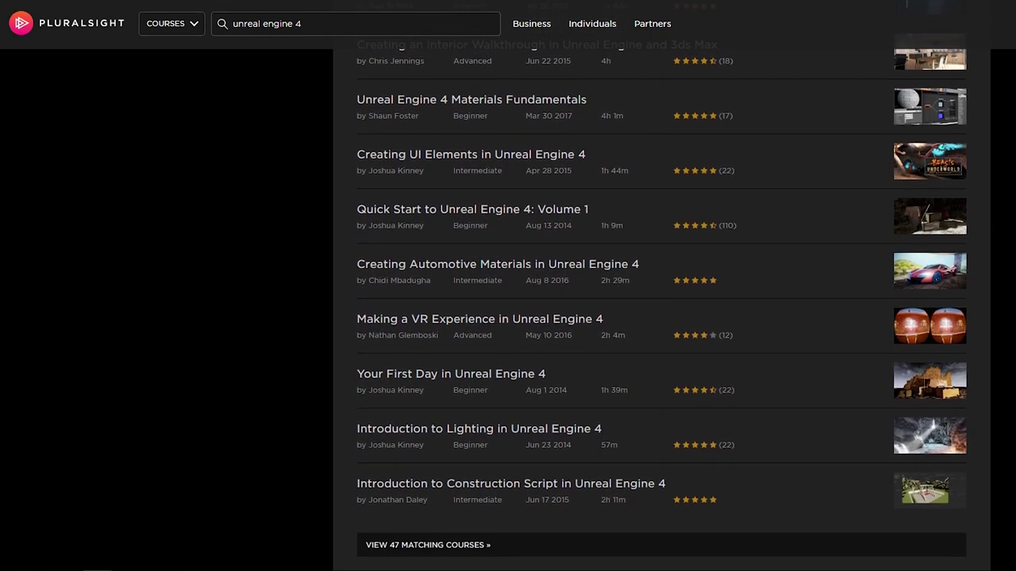
pyautogui.scroll(-1, 556, 318)
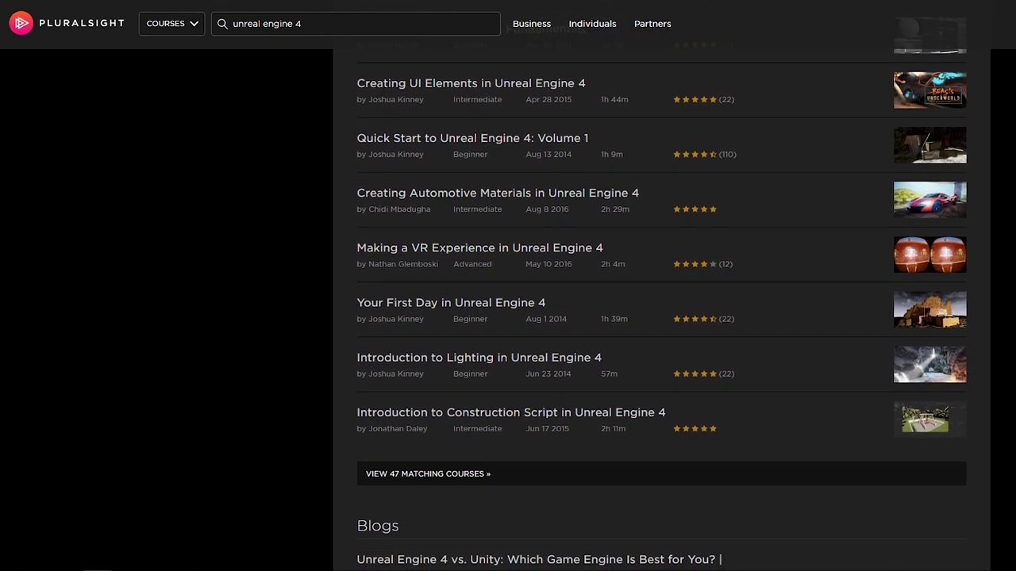